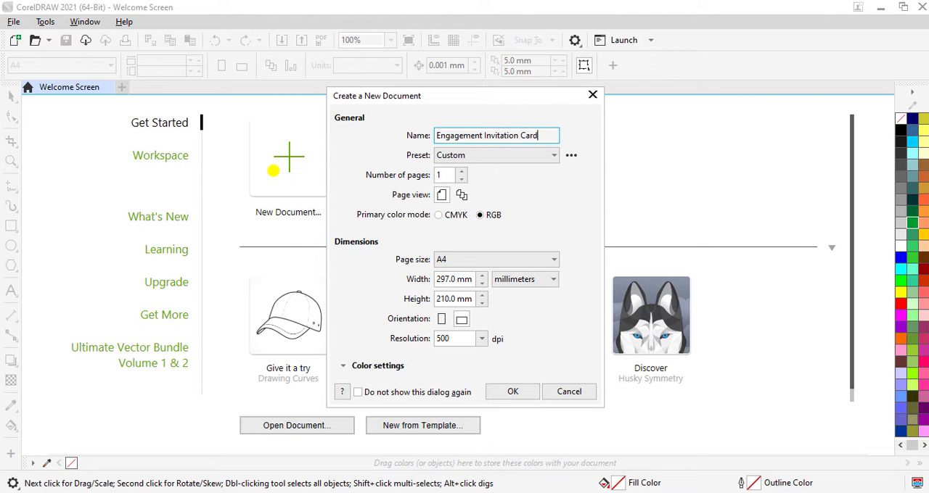
Set the new document's units to pixels, its width and height to 1080 px, and create the document
{"action": "left_click", "coordinate": [517, 281]}
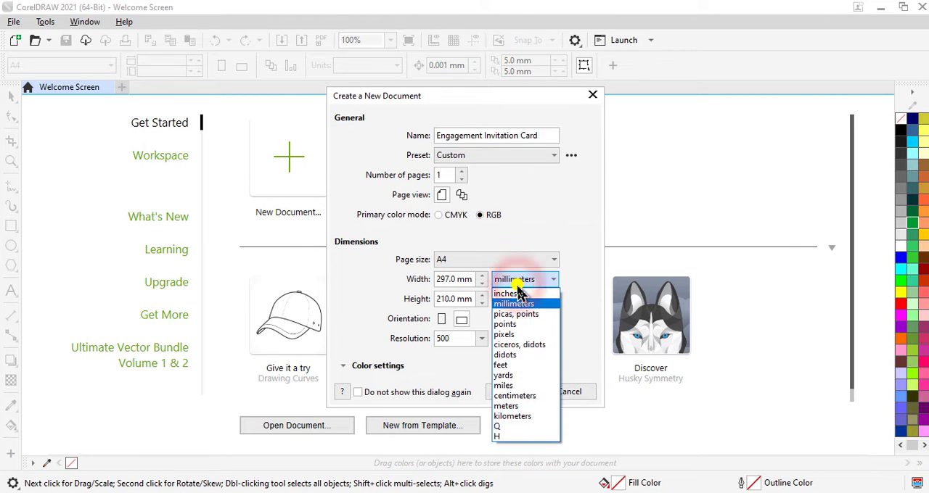
{"action": "left_click", "coordinate": [513, 335]}
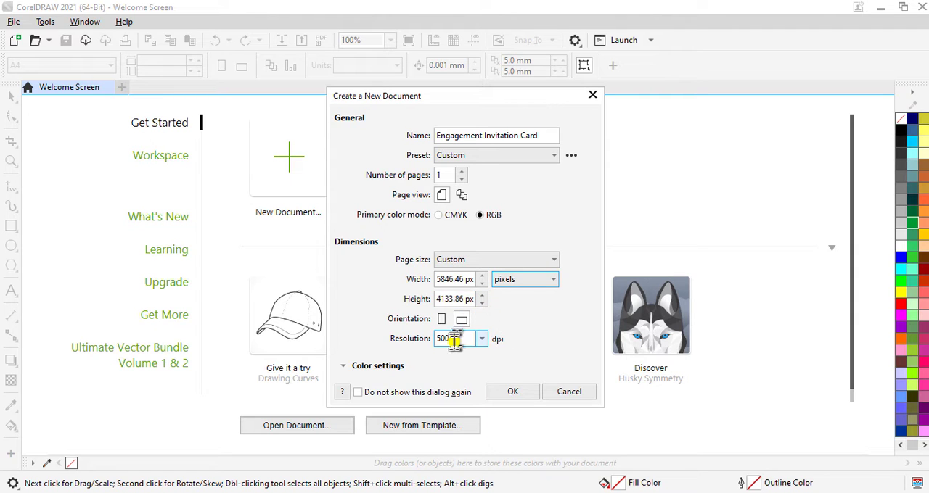
{"action": "left_click", "coordinate": [459, 282]}
{"action": "double_click", "coordinate": [459, 282]}
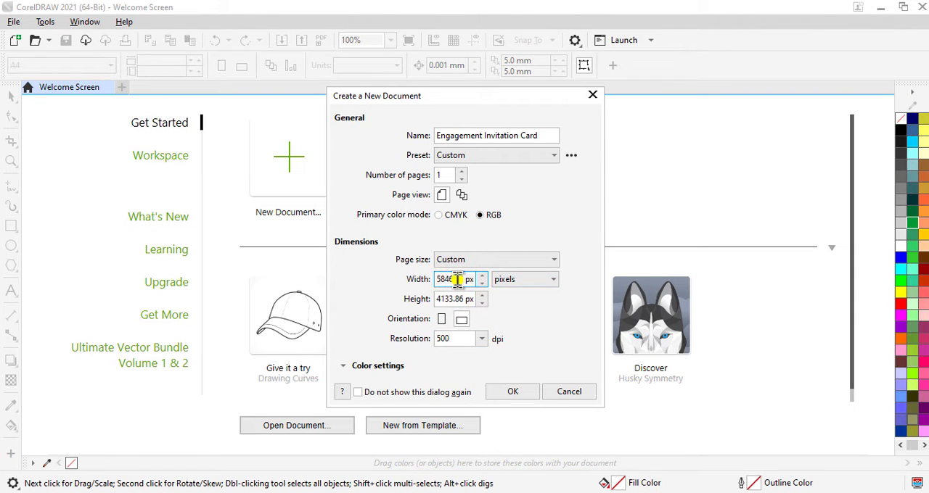
{"action": "type", "text": "1080"}
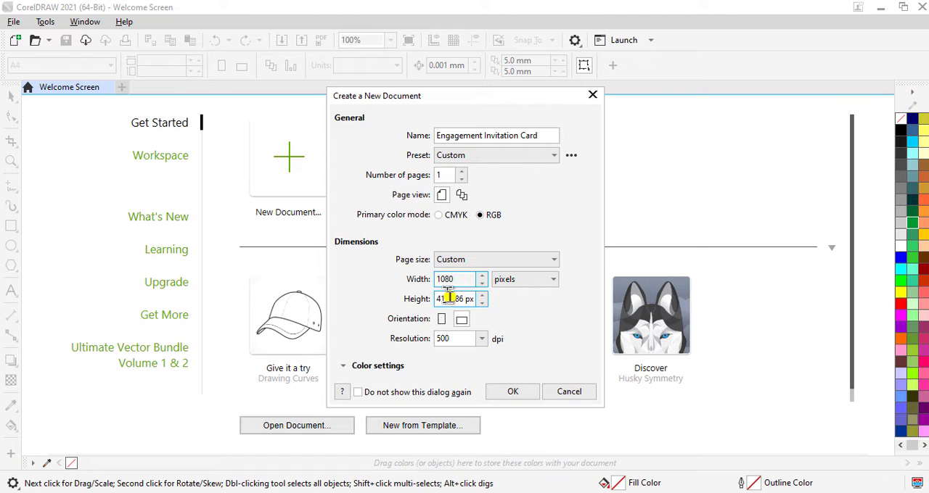
{"action": "left_click", "coordinate": [453, 299]}
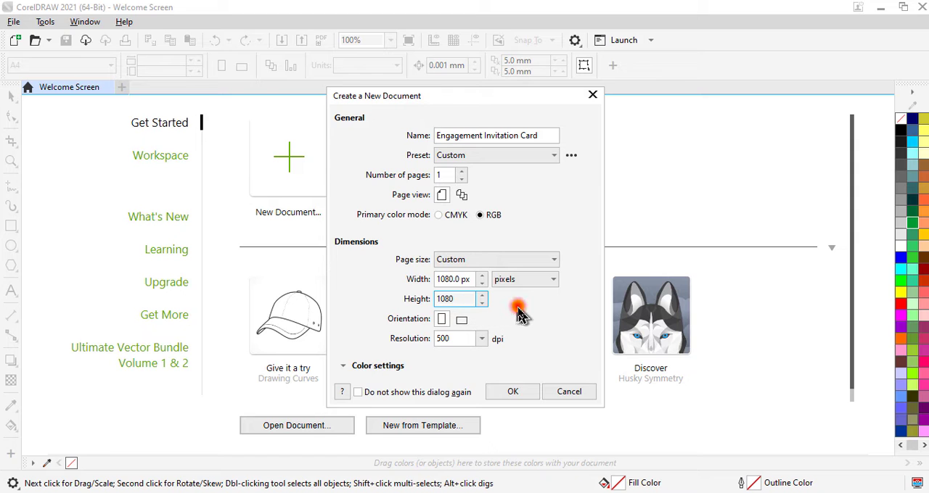
{"action": "left_click", "coordinate": [503, 396]}
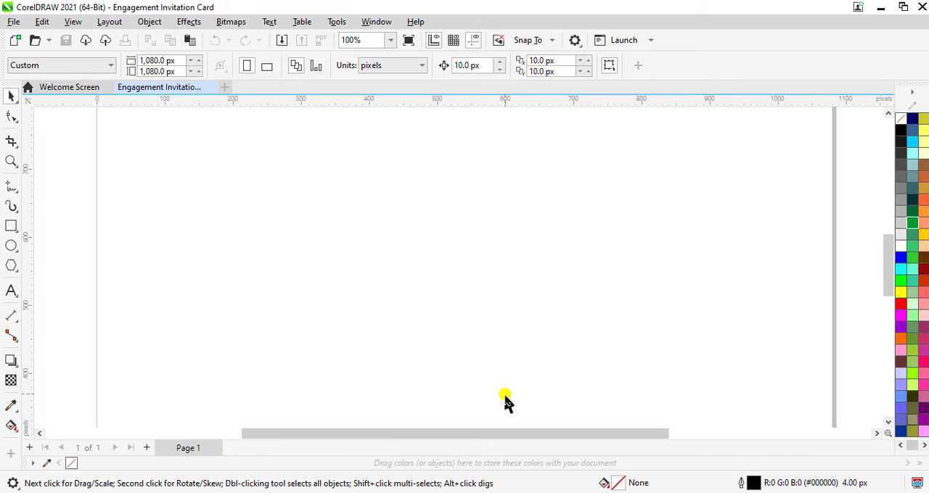
Draw a rectangle covering the whole page from corner to corner, about 1082 × 1084 px
{"action": "left_click", "coordinate": [392, 40]}
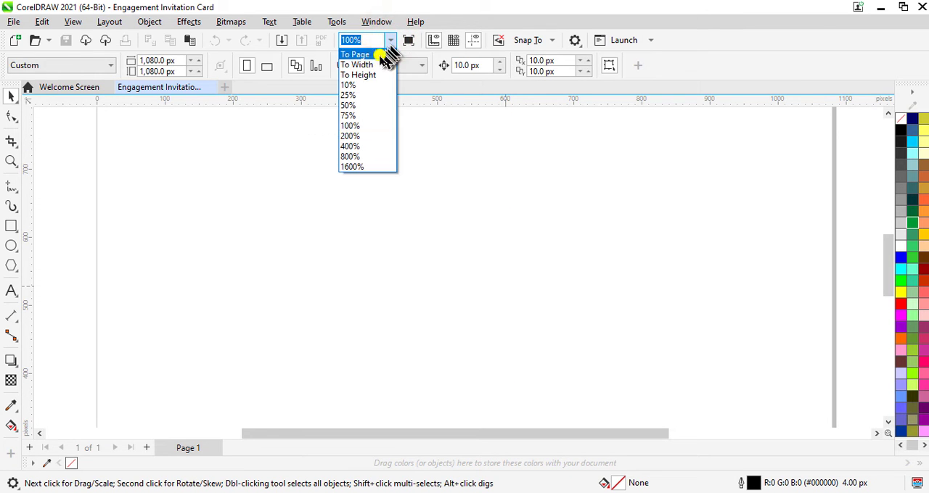
{"action": "left_click", "coordinate": [378, 56]}
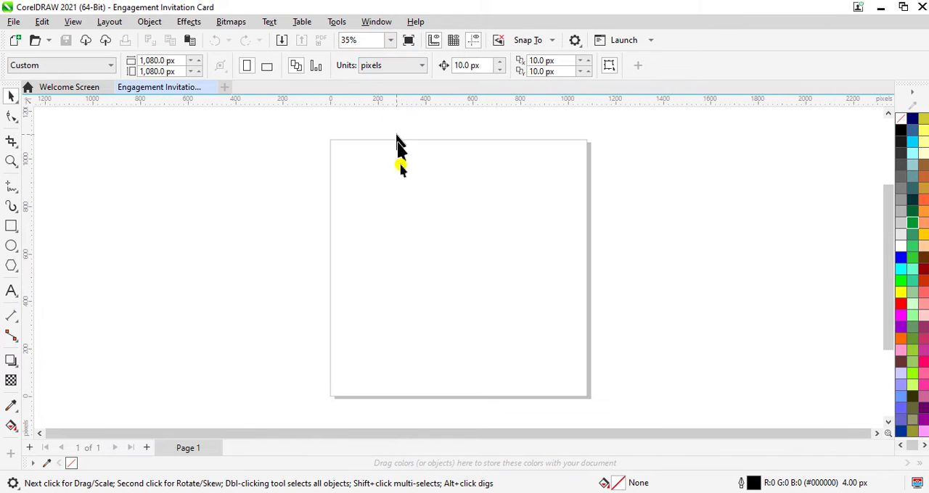
{"action": "left_click", "coordinate": [10, 227]}
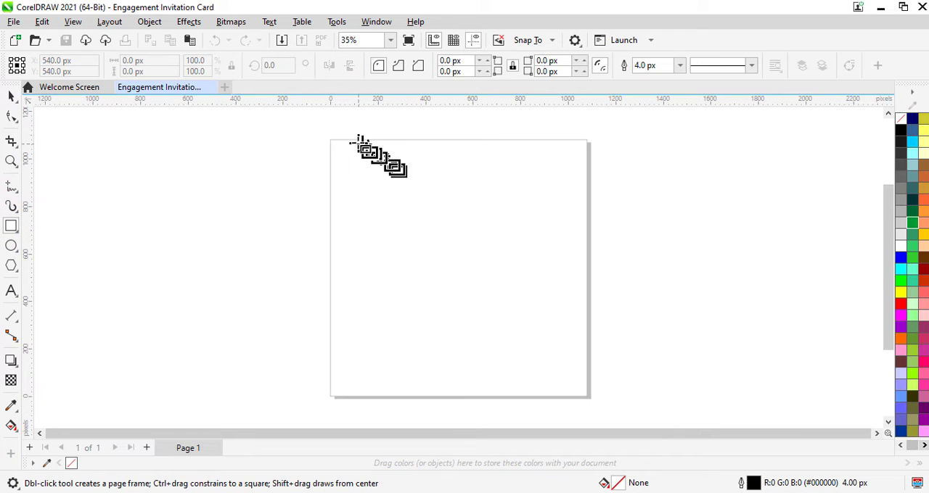
{"action": "scroll", "coordinate": [326, 131], "scroll_direction": "up", "scroll_amount": 3}
{"action": "scroll", "coordinate": [324, 134], "scroll_direction": "up", "scroll_amount": 1}
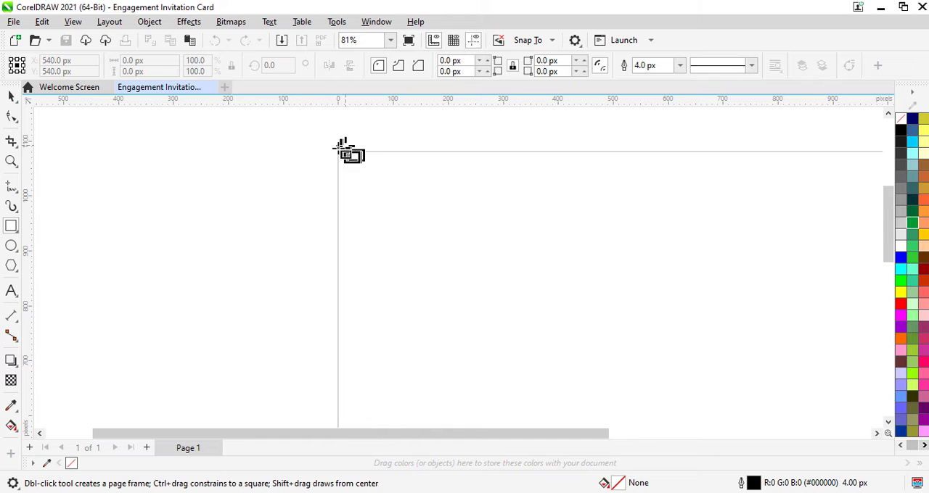
{"action": "left_click_drag", "start_coordinate": [338, 150], "coordinate": [675, 369]}
{"action": "mouse_move", "coordinate": [673, 404]}
{"action": "left_mouse_down"}
{"action": "mouse_move", "coordinate": [786, 415]}
{"action": "mouse_move", "coordinate": [809, 429]}
{"action": "mouse_move", "coordinate": [748, 428]}
{"action": "mouse_move", "coordinate": [774, 394]}
{"action": "mouse_move", "coordinate": [794, 429]}
{"action": "mouse_move", "coordinate": [878, 385]}
{"action": "mouse_move", "coordinate": [808, 394]}
{"action": "mouse_move", "coordinate": [778, 387]}
{"action": "left_mouse_up"}
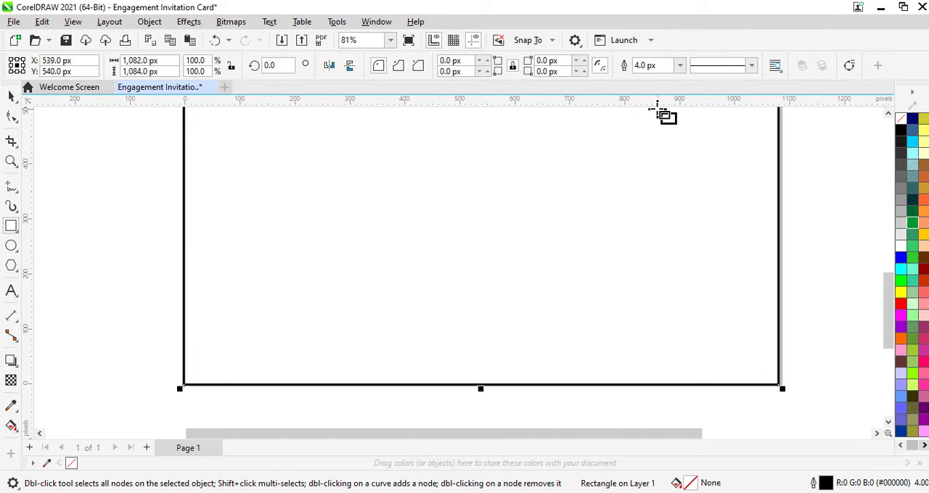
Set the page rectangle's outline width to Hairline and deselect it
{"action": "left_click", "coordinate": [680, 66]}
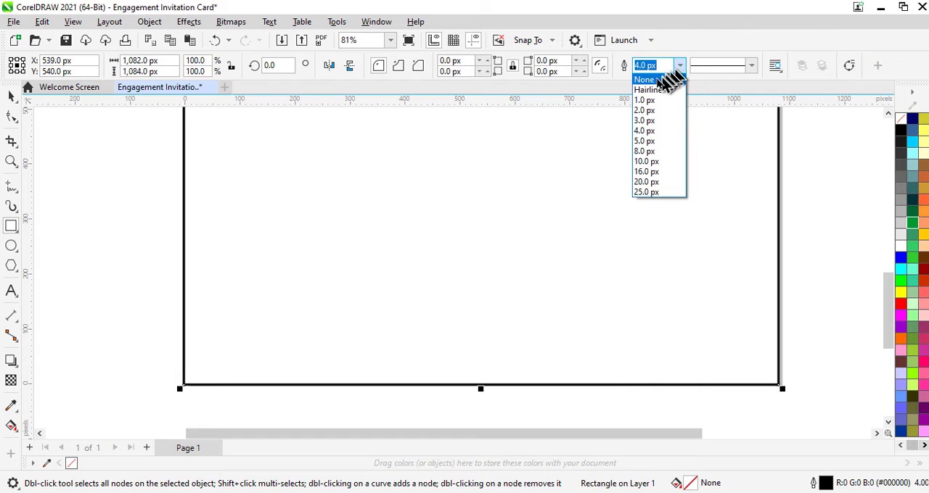
{"action": "left_click", "coordinate": [648, 90]}
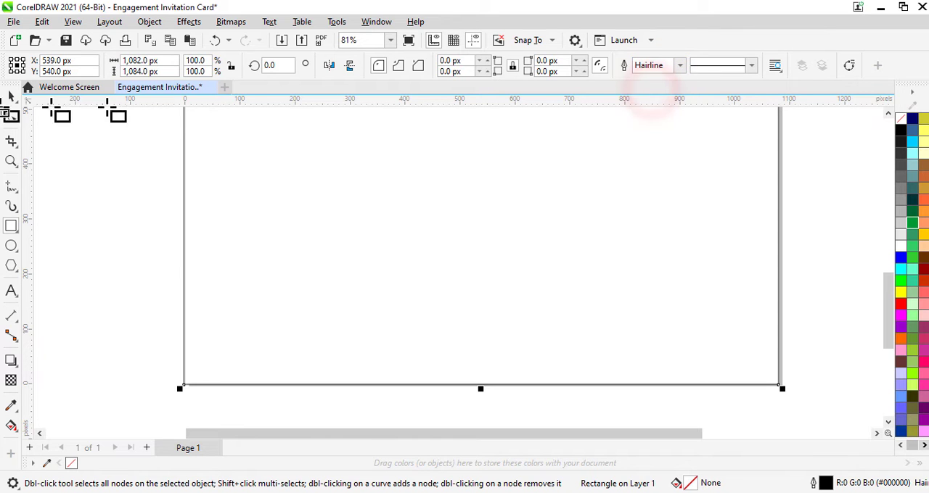
{"action": "left_click", "coordinate": [12, 97]}
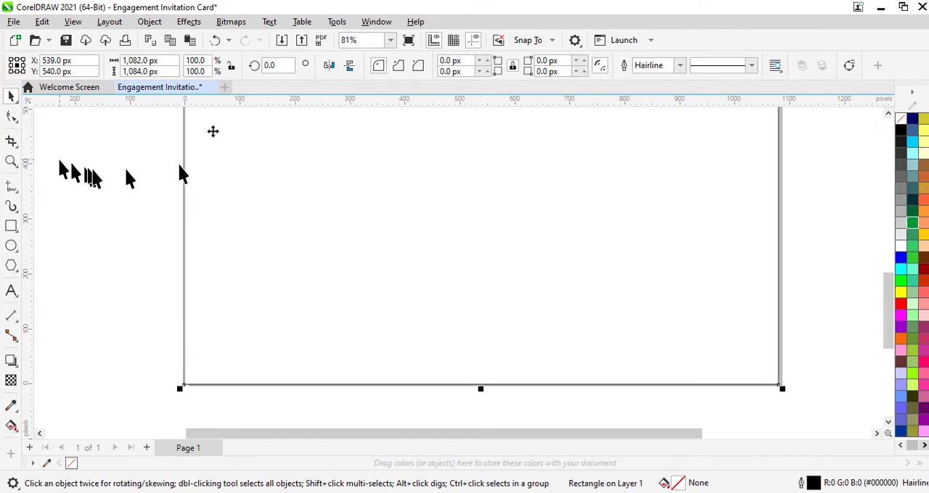
{"action": "left_click", "coordinate": [390, 40]}
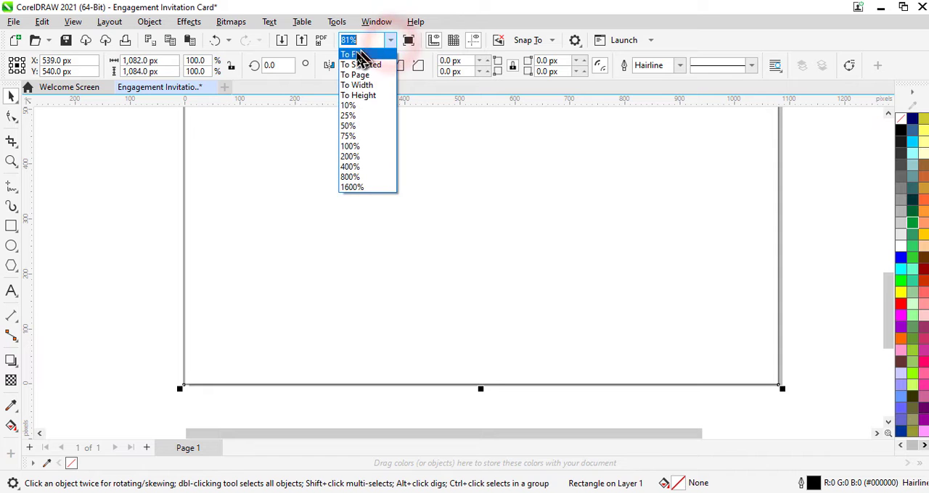
{"action": "left_click", "coordinate": [363, 56]}
{"action": "left_click", "coordinate": [719, 235]}
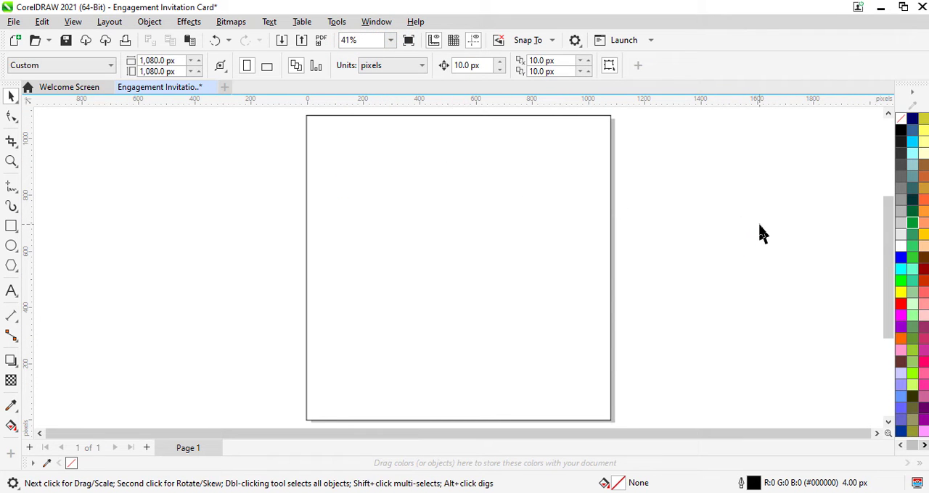
Import the groom-putting-ring-bride-s-finger image from the Backgrounds folder and place it beside the page, about 310 px wide
{"action": "key", "text": "ctrl+i"}
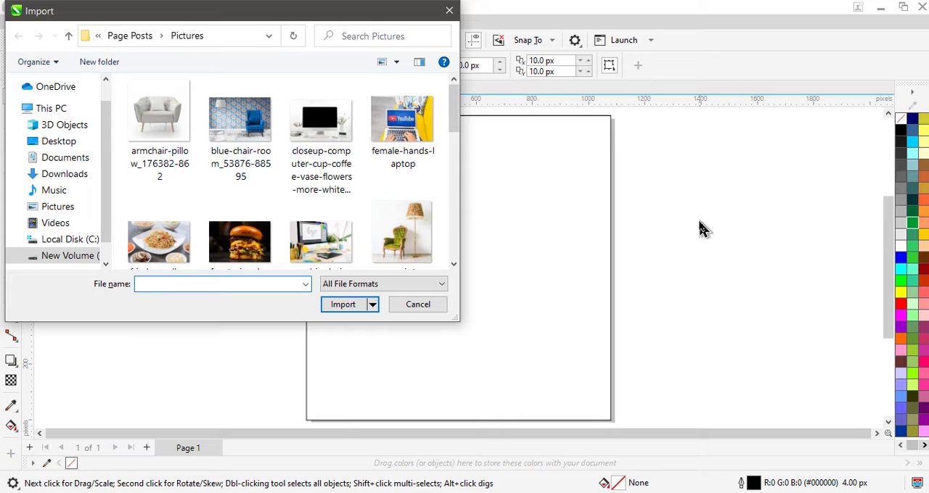
{"action": "left_click", "coordinate": [82, 257]}
{"action": "double_click", "coordinate": [155, 250]}
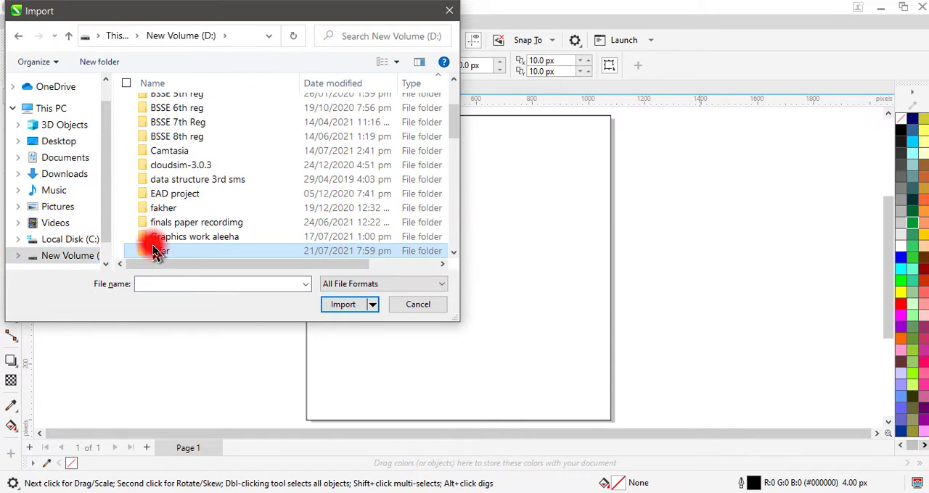
{"action": "double_click", "coordinate": [167, 161]}
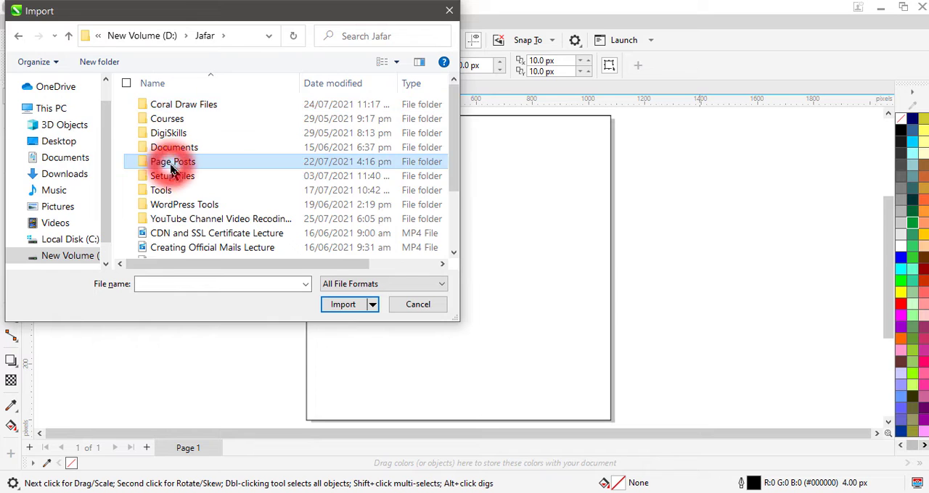
{"action": "double_click", "coordinate": [187, 135]}
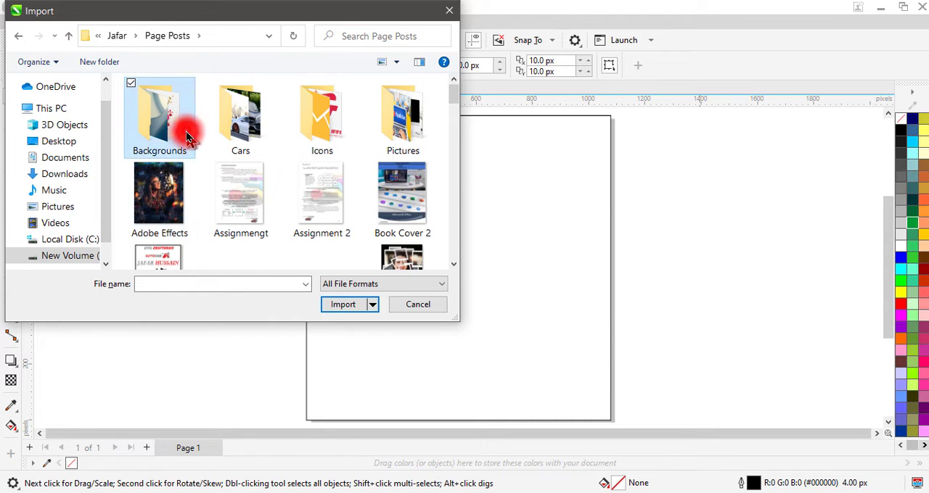
{"action": "scroll", "coordinate": [301, 179], "scroll_direction": "down", "scroll_amount": 4}
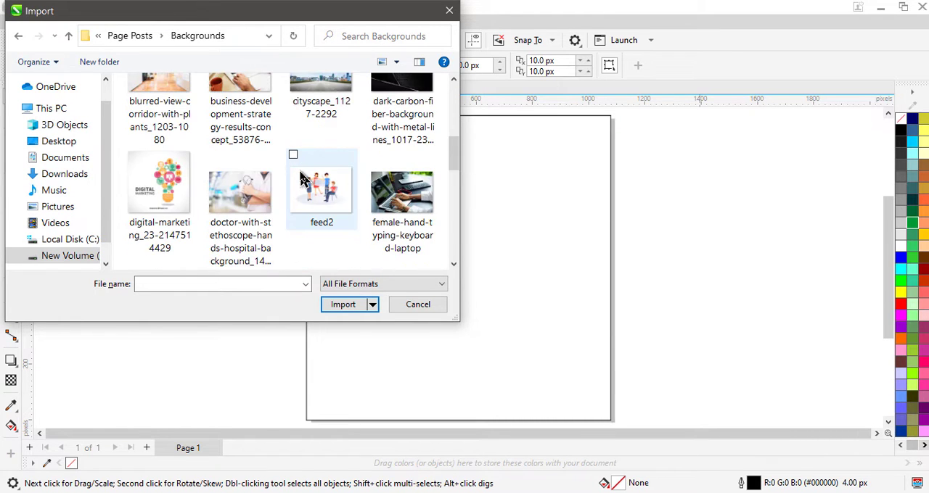
{"action": "scroll", "coordinate": [303, 179], "scroll_direction": "down", "scroll_amount": 3}
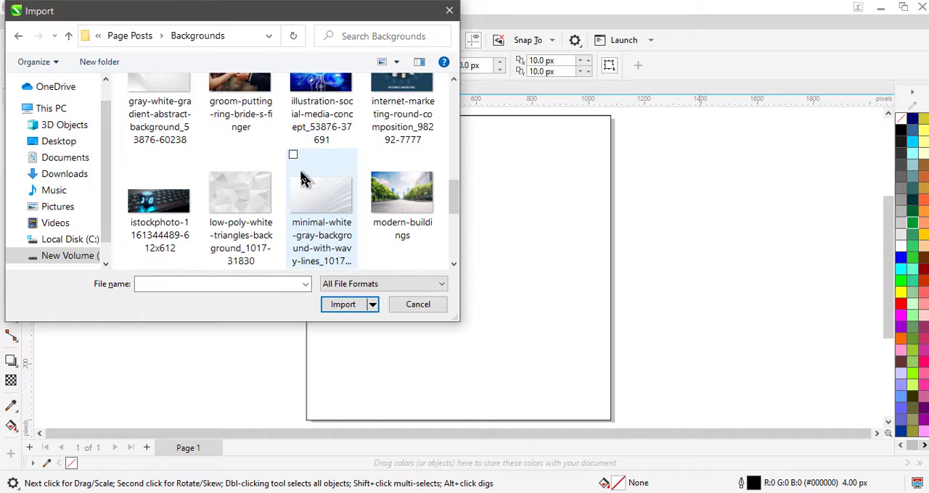
{"action": "scroll", "coordinate": [247, 140], "scroll_direction": "up", "scroll_amount": 1}
{"action": "left_click", "coordinate": [254, 140]}
{"action": "left_click", "coordinate": [344, 304]}
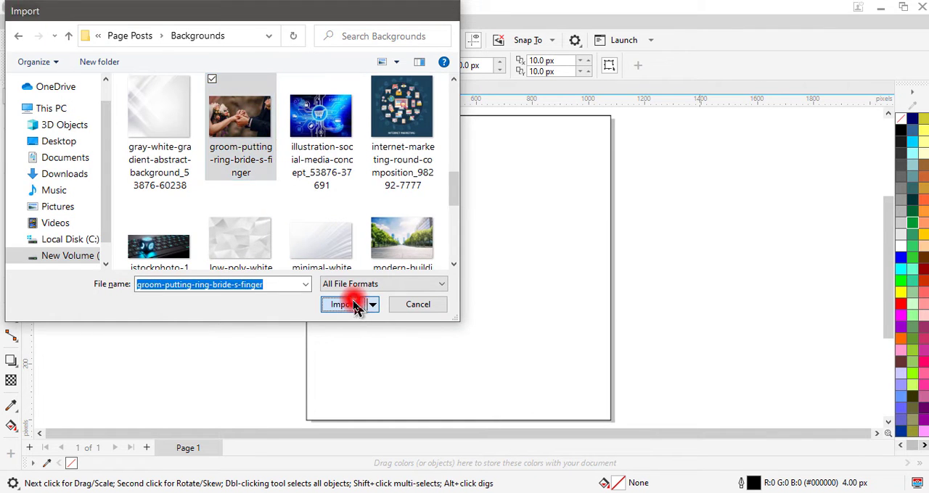
{"action": "left_click_drag", "start_coordinate": [123, 178], "coordinate": [214, 238]}
PowerClip the ring photo inside the page rectangle and scale it proportionally to fill the whole frame
{"action": "right_click", "coordinate": [167, 218]}
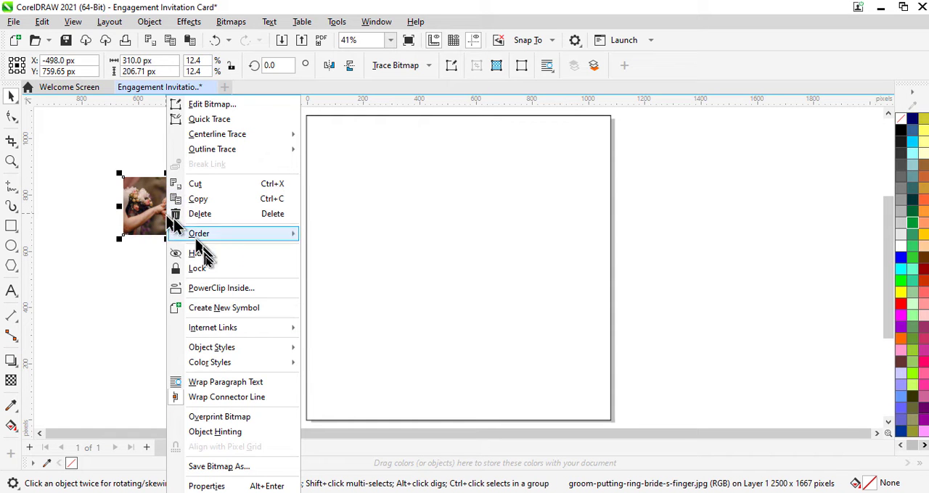
{"action": "left_click", "coordinate": [217, 288]}
{"action": "left_click", "coordinate": [420, 246]}
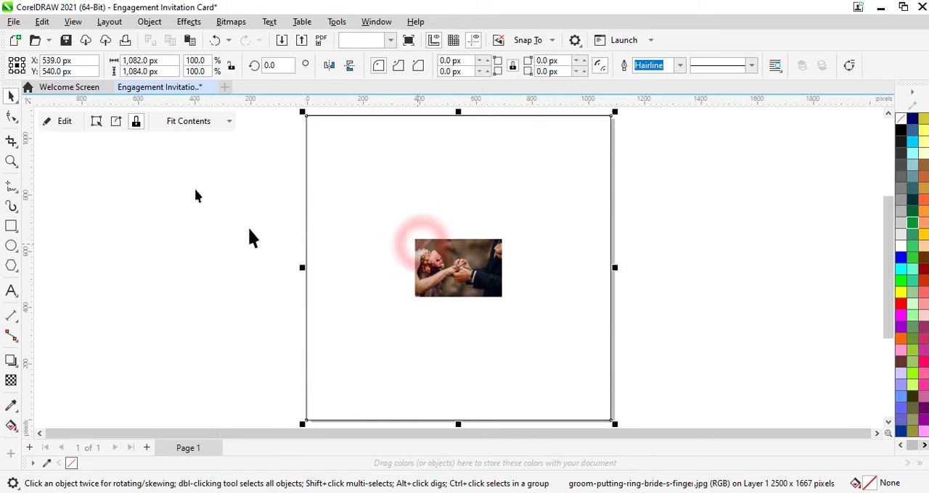
{"action": "left_click", "coordinate": [190, 123]}
{"action": "left_click", "coordinate": [206, 171]}
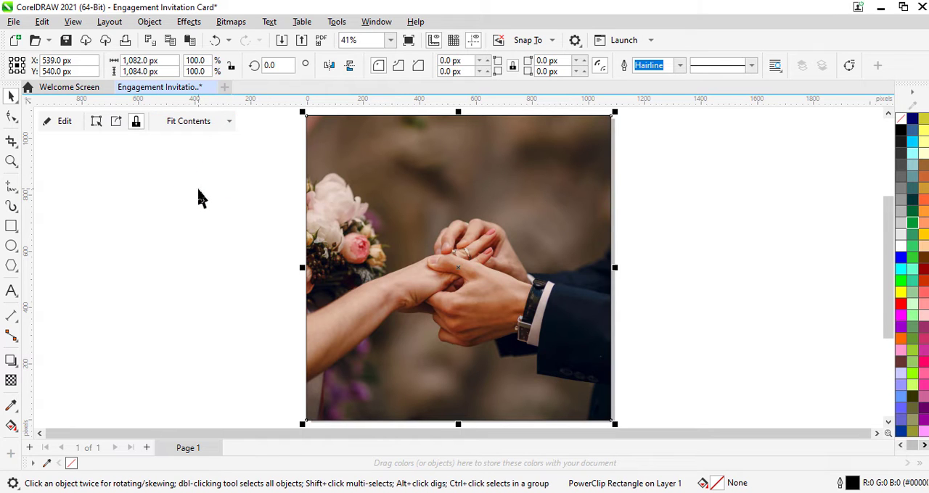
Draw an inner rectangle about 962 × 898 px centred over the photo, leaving a border around it
{"action": "left_click", "coordinate": [10, 231]}
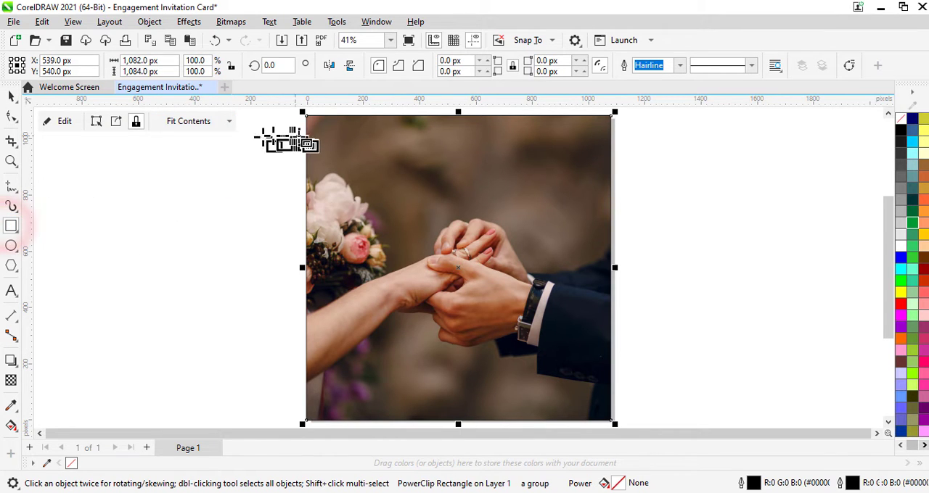
{"action": "left_click_drag", "start_coordinate": [323, 141], "coordinate": [594, 394]}
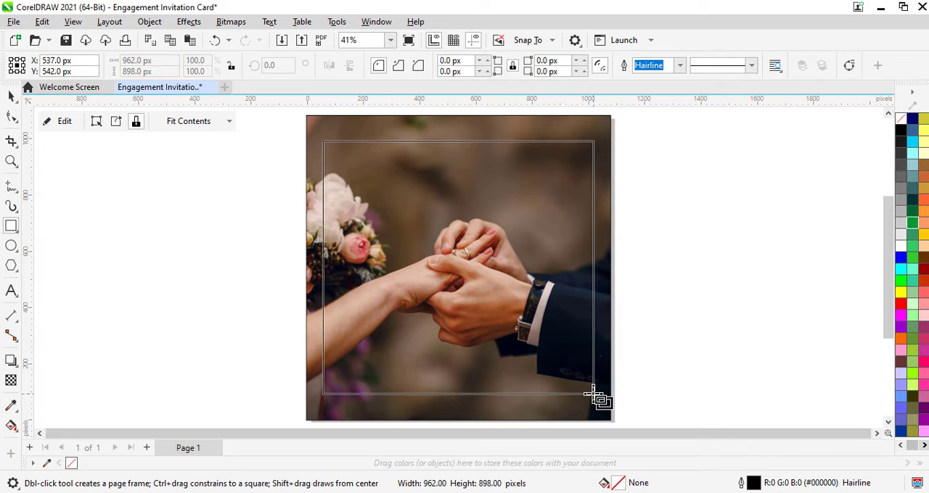
{"action": "left_click_drag", "start_coordinate": [594, 394], "coordinate": [593, 394]}
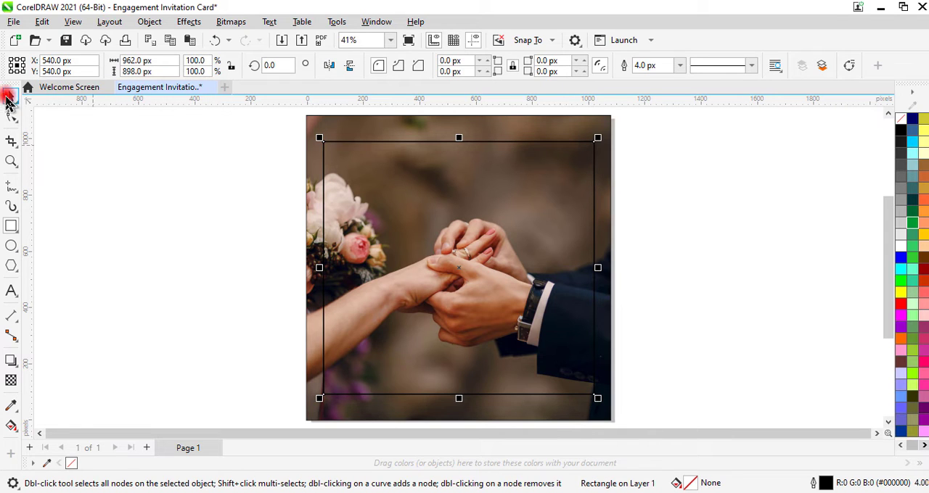
{"action": "left_click", "coordinate": [9, 98]}
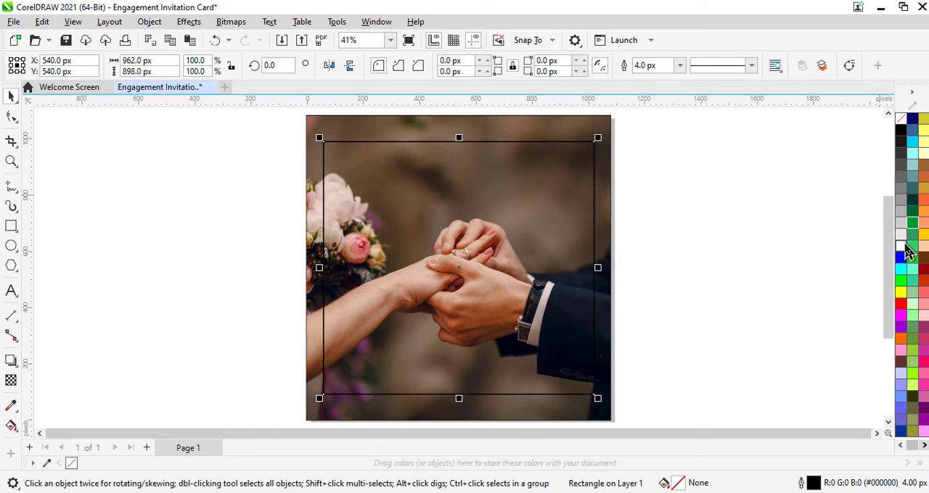
Fill the inner rectangle with white and remove its outline
{"action": "left_click", "coordinate": [901, 239]}
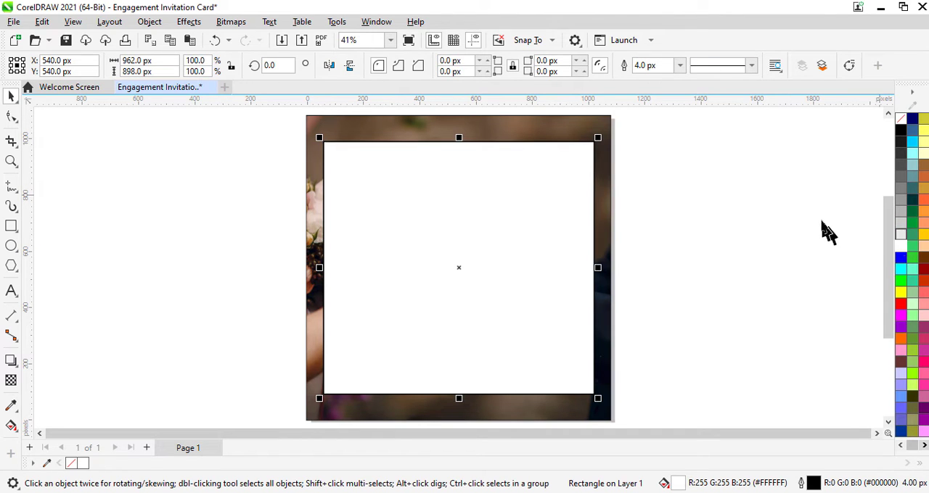
{"action": "right_click", "coordinate": [904, 123]}
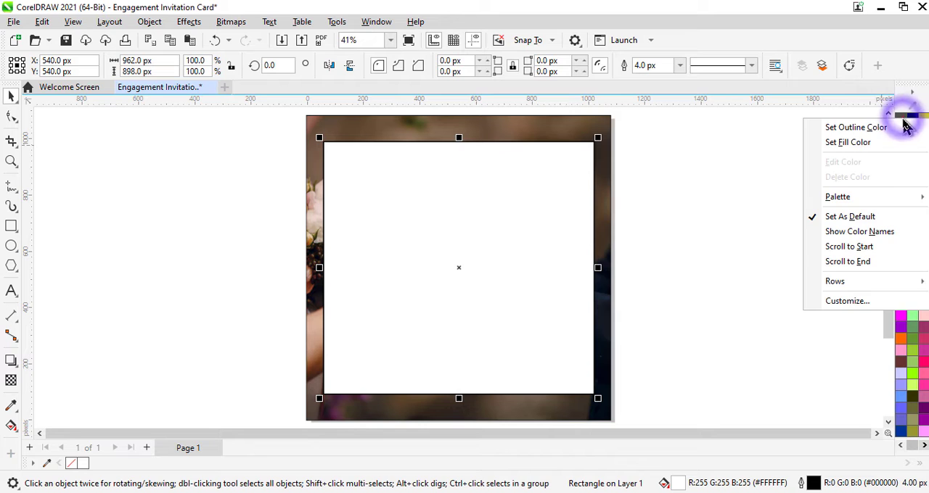
{"action": "left_click", "coordinate": [856, 128]}
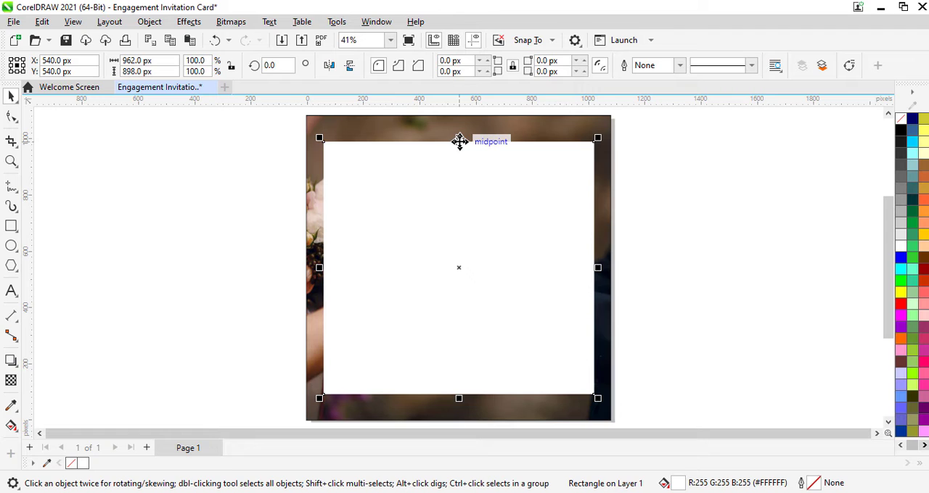
Stretch the white inner rectangle symmetrically to about 956 px high and apply a uniform transparency of 70 to it
{"action": "left_click_drag", "start_coordinate": [459, 138], "coordinate": [457, 131]}
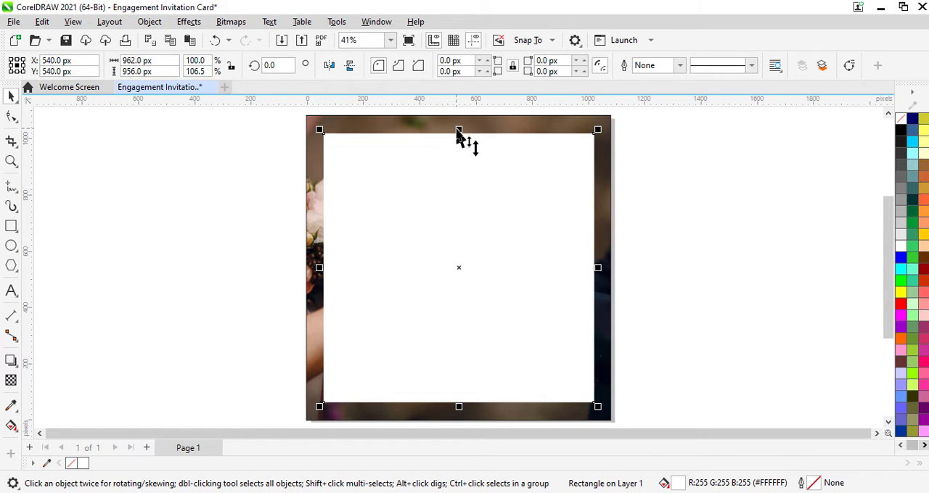
{"action": "left_click", "coordinate": [11, 381]}
{"action": "left_click", "coordinate": [485, 417]}
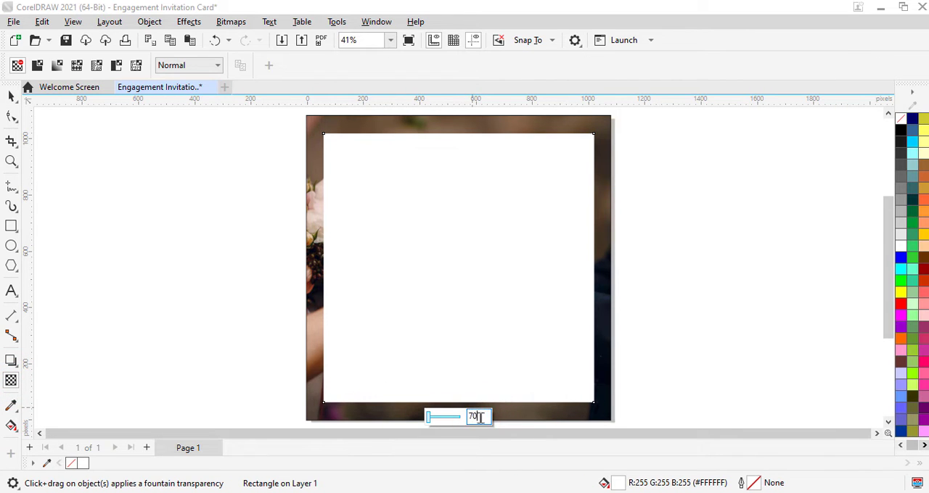
{"action": "key", "text": "Return"}
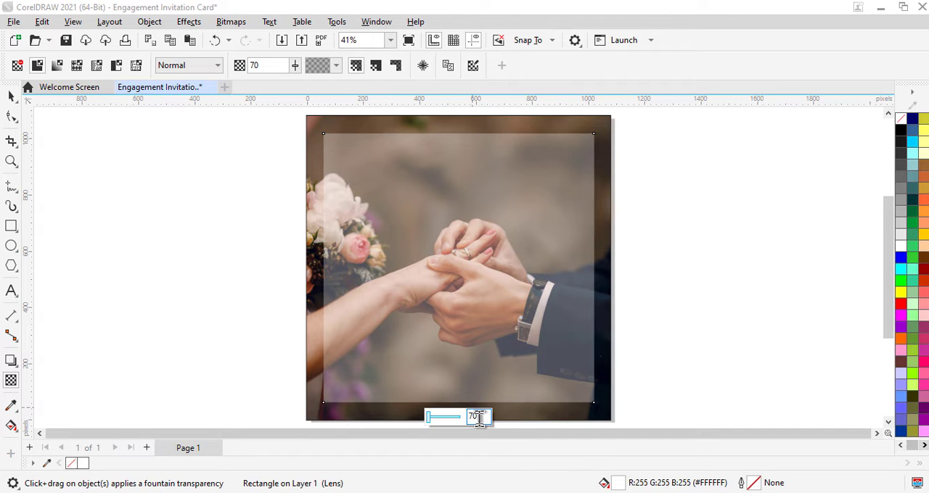
{"action": "left_click", "coordinate": [11, 95]}
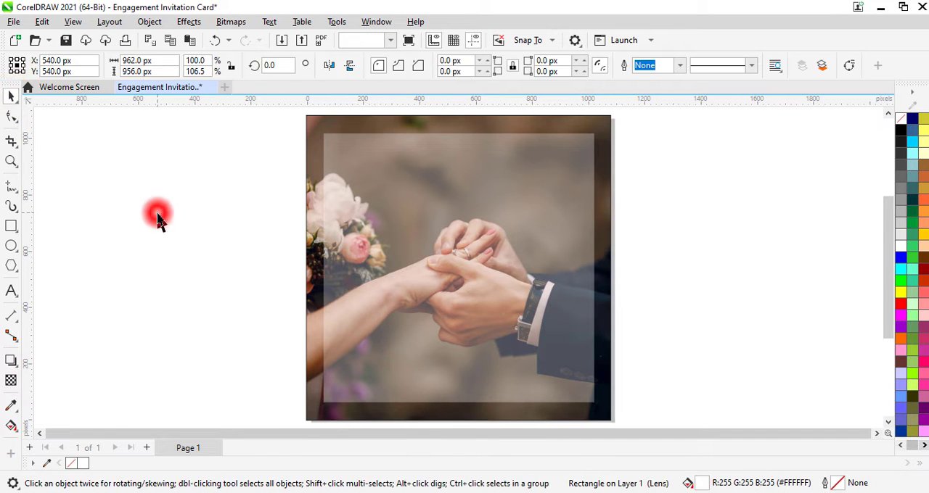
{"action": "left_click", "coordinate": [158, 218]}
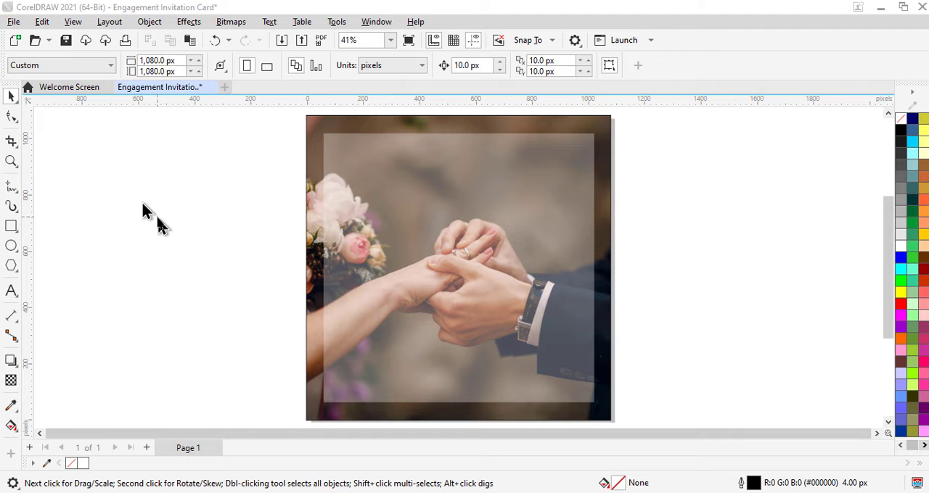
Import the Styling image from the Icons folder at about 457 px wide and place it in the upper part of the translucent panel
{"action": "key", "text": "ctrl+i"}
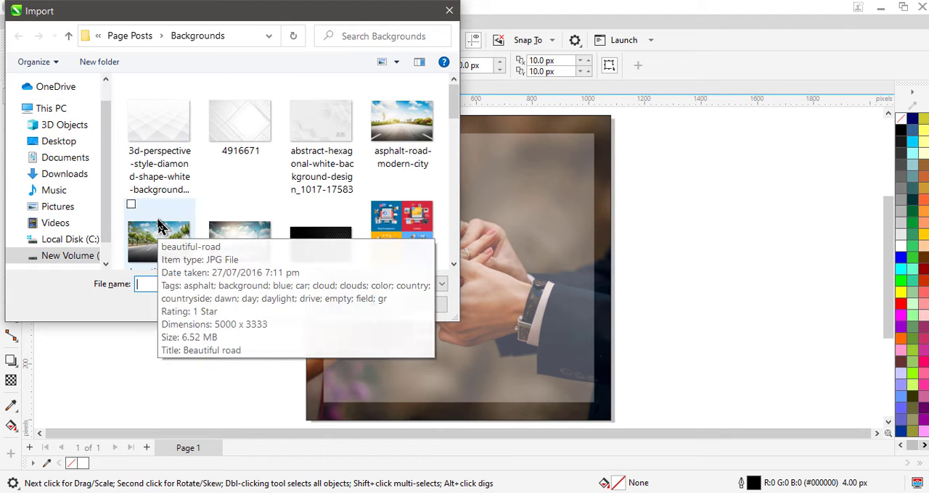
{"action": "left_click", "coordinate": [68, 36]}
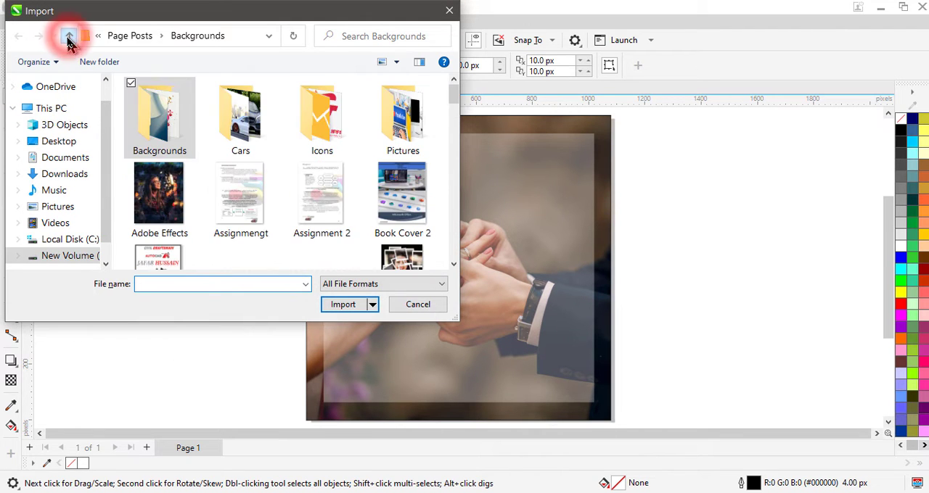
{"action": "left_click", "coordinate": [325, 105]}
{"action": "double_click", "coordinate": [325, 105]}
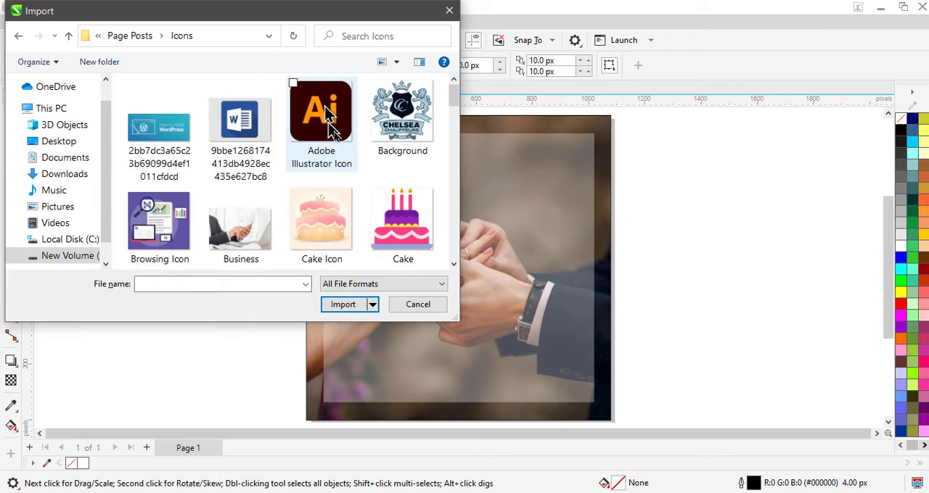
{"action": "scroll", "coordinate": [353, 183], "scroll_direction": "down", "scroll_amount": 5}
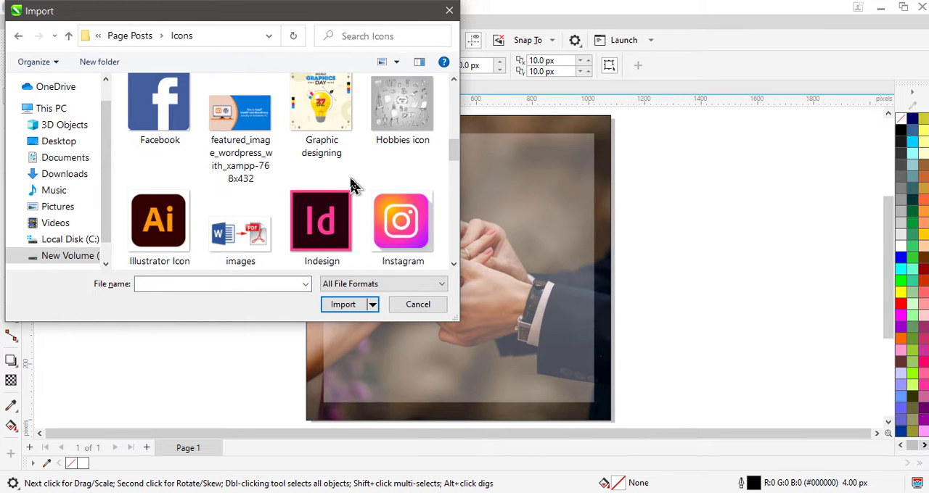
{"action": "scroll", "coordinate": [354, 185], "scroll_direction": "down", "scroll_amount": 15}
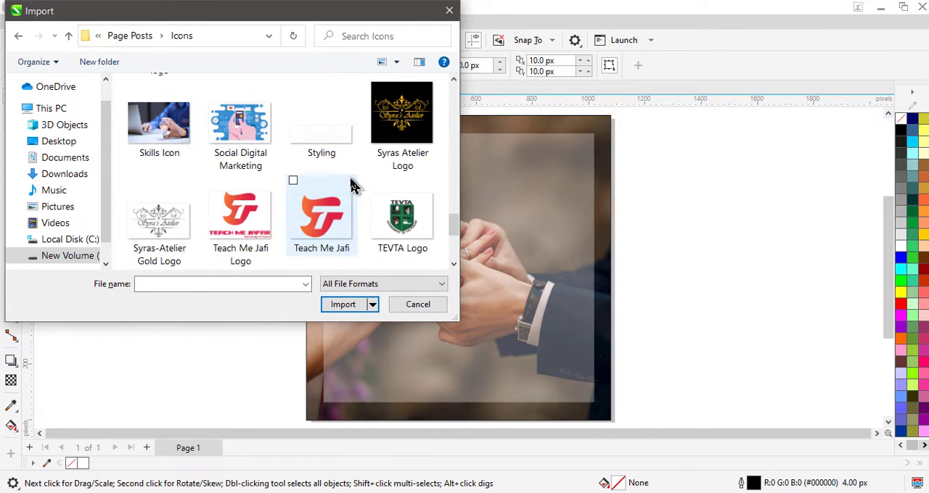
{"action": "left_click", "coordinate": [326, 150]}
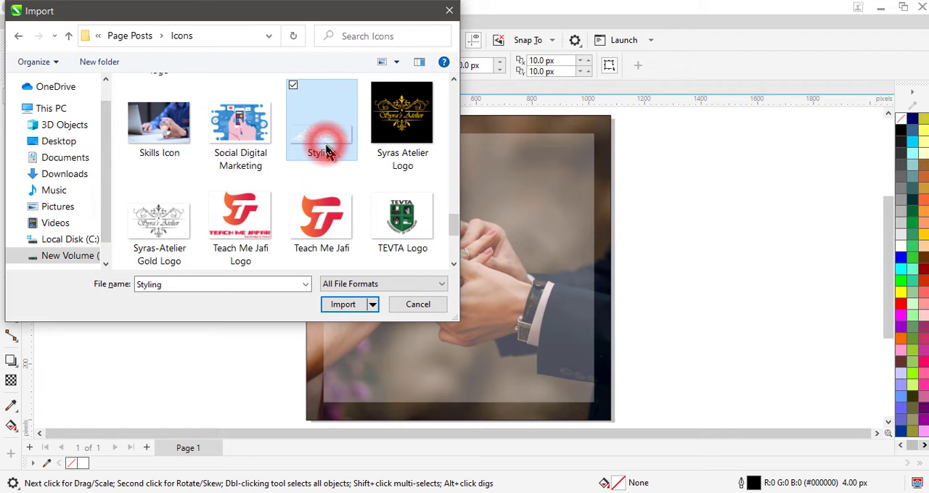
{"action": "left_click", "coordinate": [354, 306]}
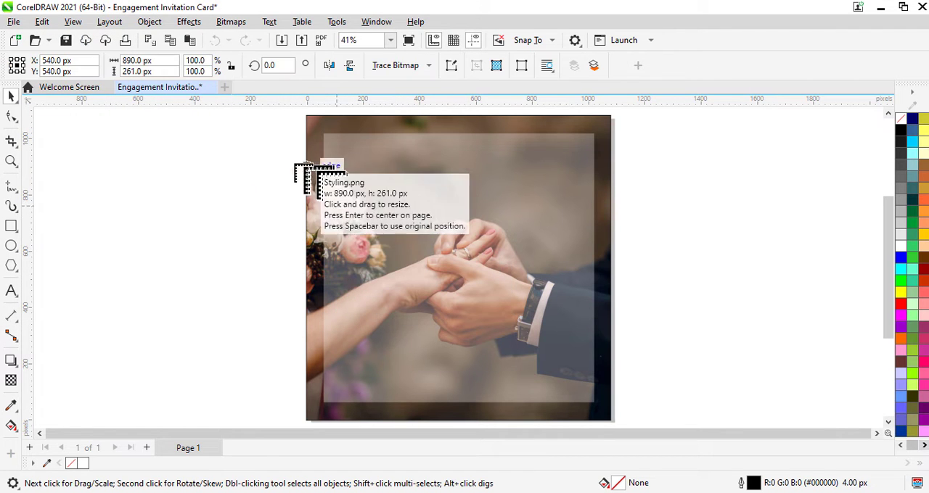
{"action": "left_click_drag", "start_coordinate": [283, 153], "coordinate": [392, 244]}
{"action": "left_click_drag", "start_coordinate": [349, 175], "coordinate": [465, 176]}
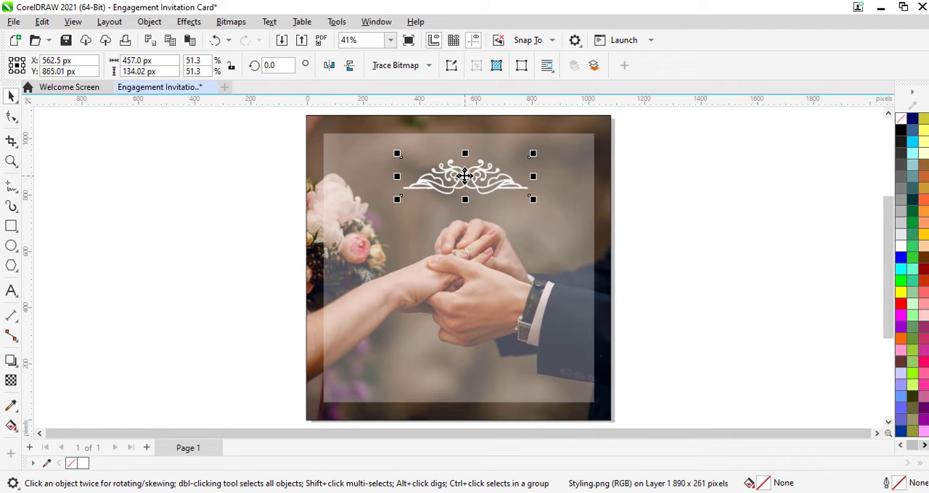
Duplicate the white ornament, move the copy down over the hands and rotate it about 179° so it is upside down
{"action": "right_click", "coordinate": [464, 177]}
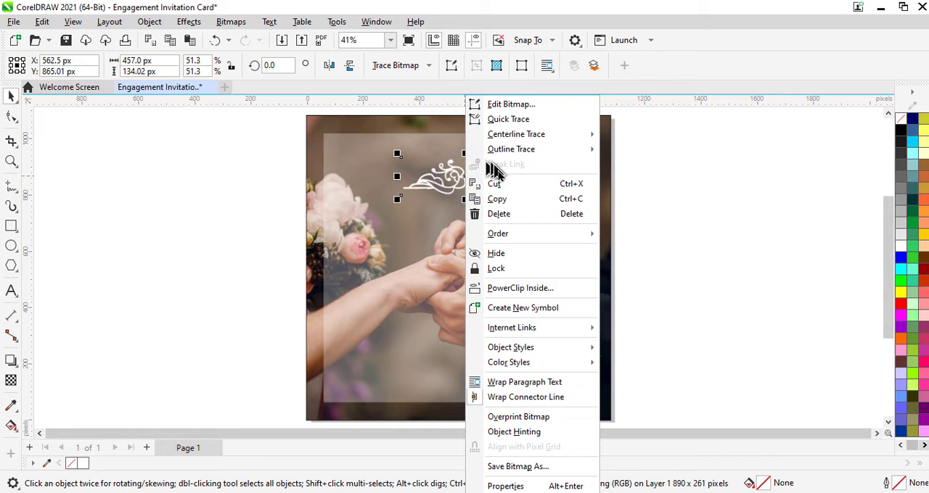
{"action": "left_click", "coordinate": [500, 199]}
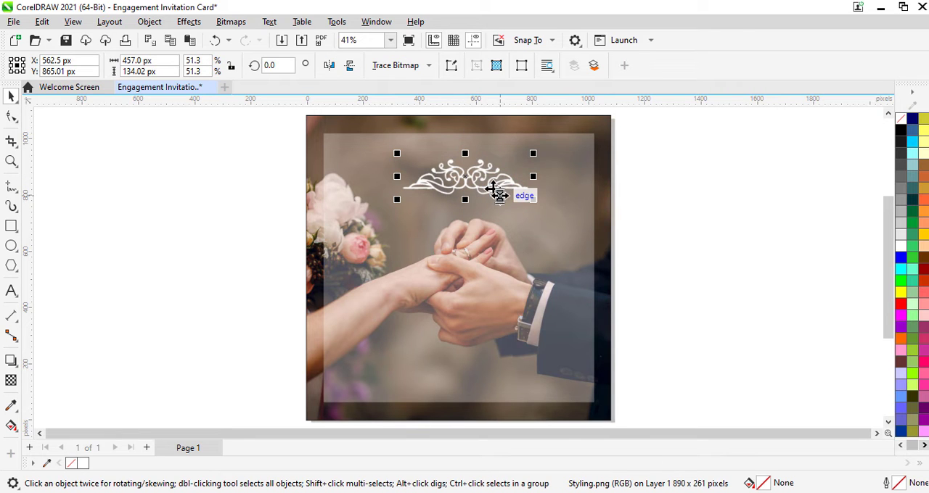
{"action": "key", "text": "ctrl+v"}
{"action": "left_click_drag", "start_coordinate": [468, 178], "coordinate": [483, 267]}
{"action": "left_click", "coordinate": [483, 266]}
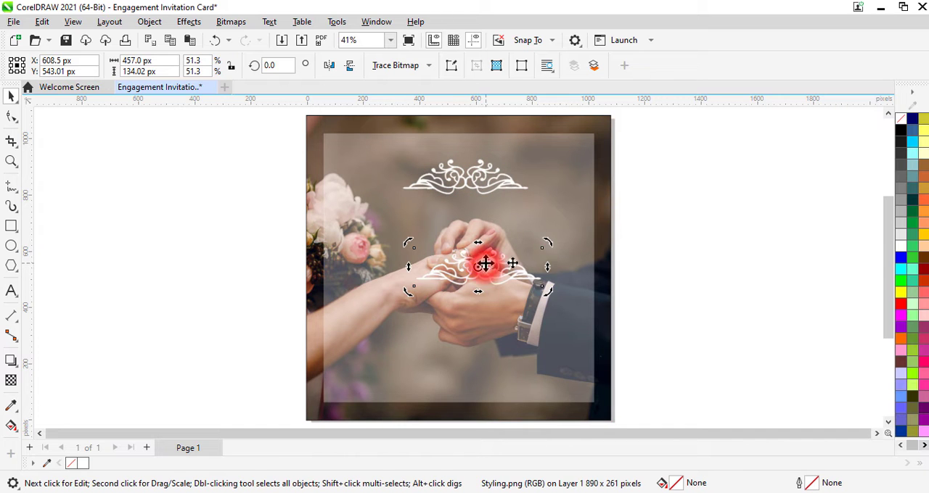
{"action": "mouse_move", "coordinate": [547, 243]}
{"action": "left_mouse_down"}
{"action": "mouse_move", "coordinate": [479, 233]}
{"action": "mouse_move", "coordinate": [431, 269]}
{"action": "mouse_move", "coordinate": [422, 288]}
{"action": "left_mouse_up"}
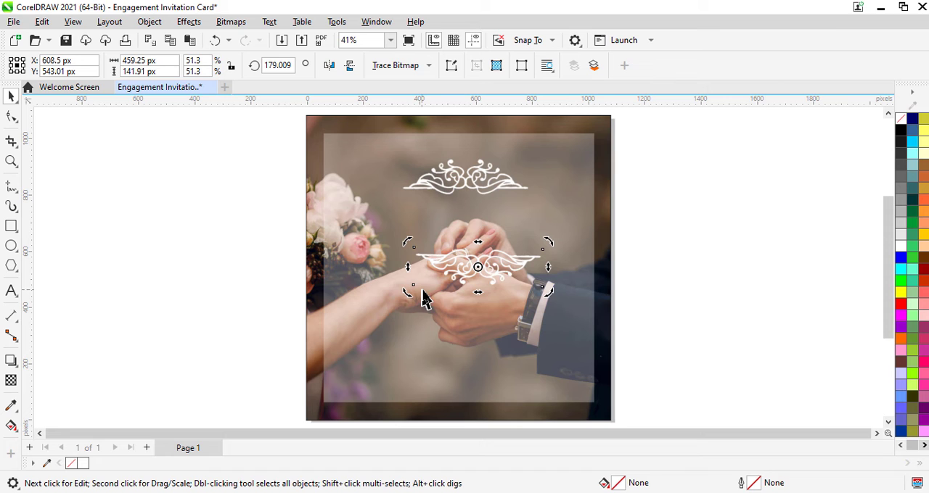
Move the rotated ornament up directly beneath the original and line the two up as a mirrored pair
{"action": "left_click", "coordinate": [491, 276]}
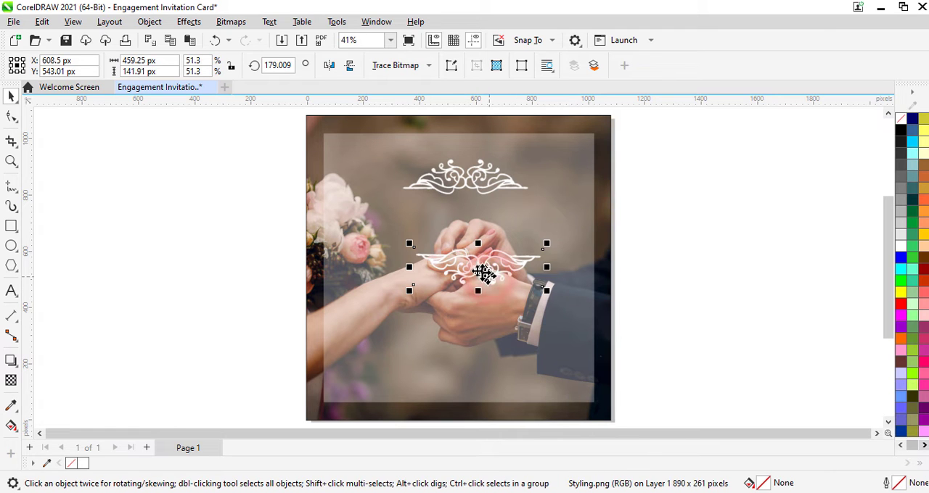
{"action": "left_click_drag", "start_coordinate": [477, 269], "coordinate": [466, 212]}
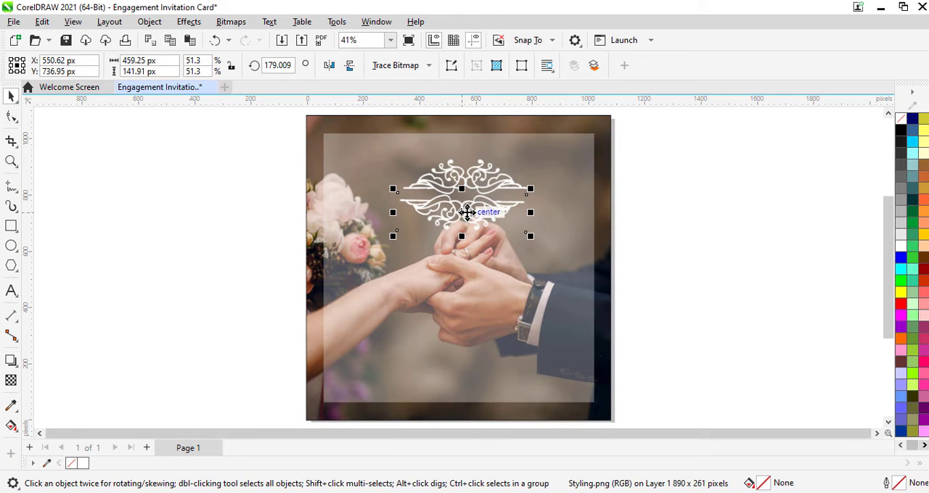
{"action": "key", "text": "Right"}
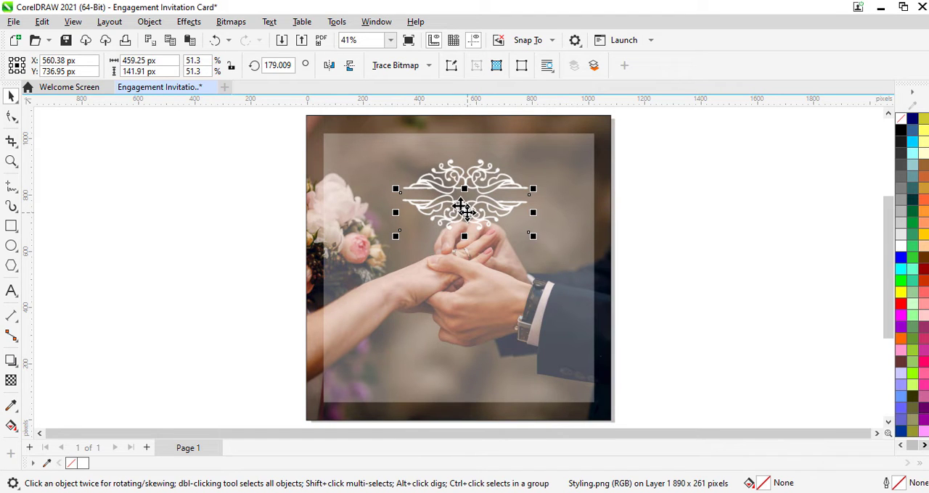
Spread the two ornaments apart, moving the original up to the panel's upper edge and the rotated copy down 40 px
{"action": "left_click", "coordinate": [457, 168]}
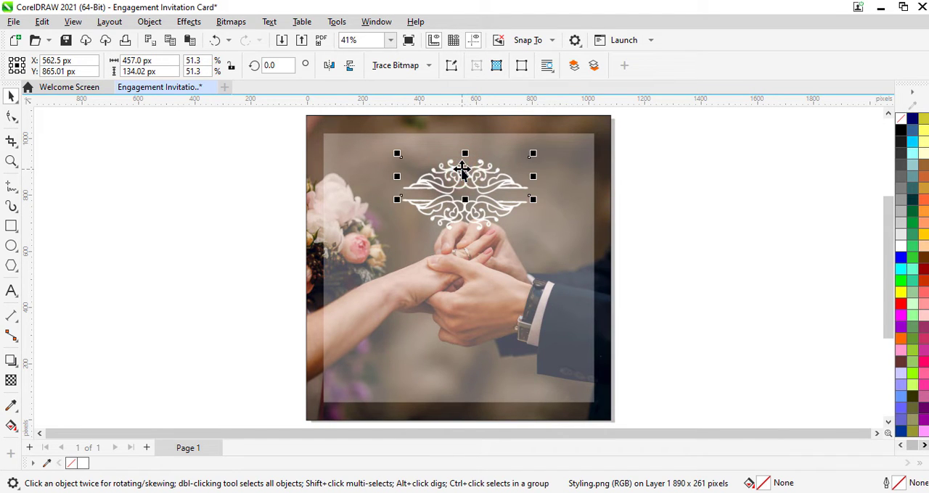
{"action": "mouse_move", "coordinate": [457, 169]}
{"action": "left_mouse_down"}
{"action": "mouse_move", "coordinate": [456, 156]}
{"action": "mouse_move", "coordinate": [463, 171]}
{"action": "left_mouse_up"}
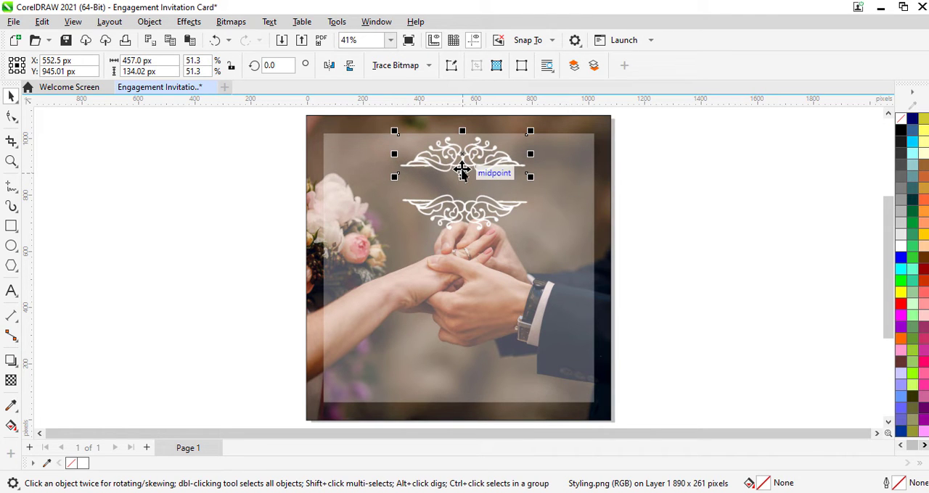
{"action": "left_click", "coordinate": [462, 219]}
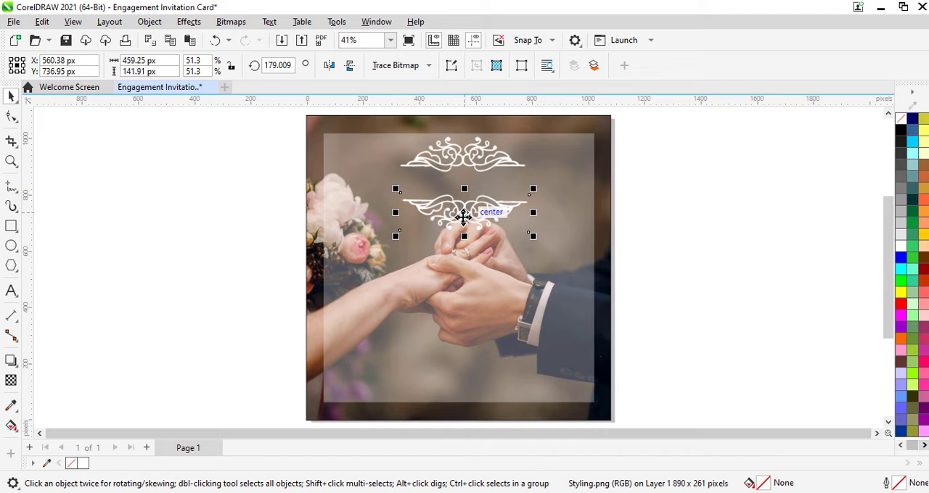
{"action": "key", "text": "Down"}
{"action": "key", "text": "Down"}
{"action": "key", "text": "Down"}
{"action": "key", "text": "Down"}
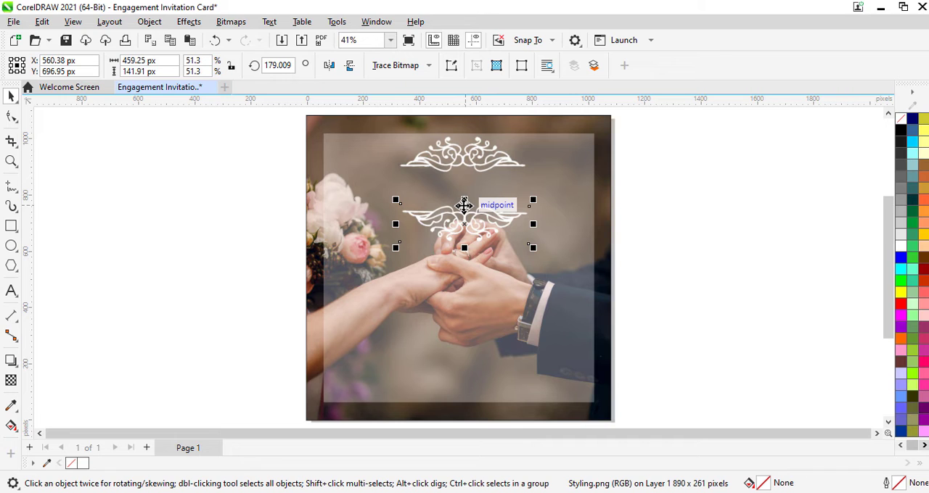
Shift both ornaments about 20 px left towards the panel's vertical centre line
{"action": "left_click_drag", "start_coordinate": [464, 205], "coordinate": [462, 205]}
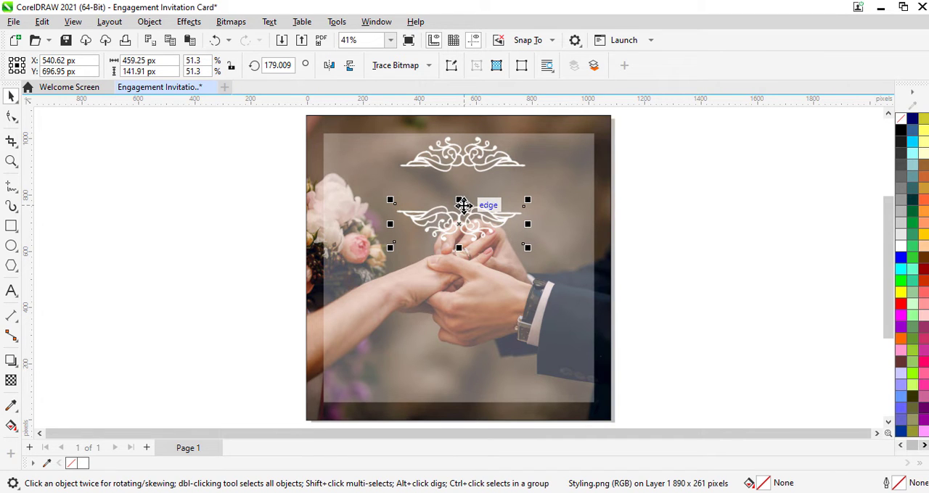
{"action": "left_click", "coordinate": [459, 156]}
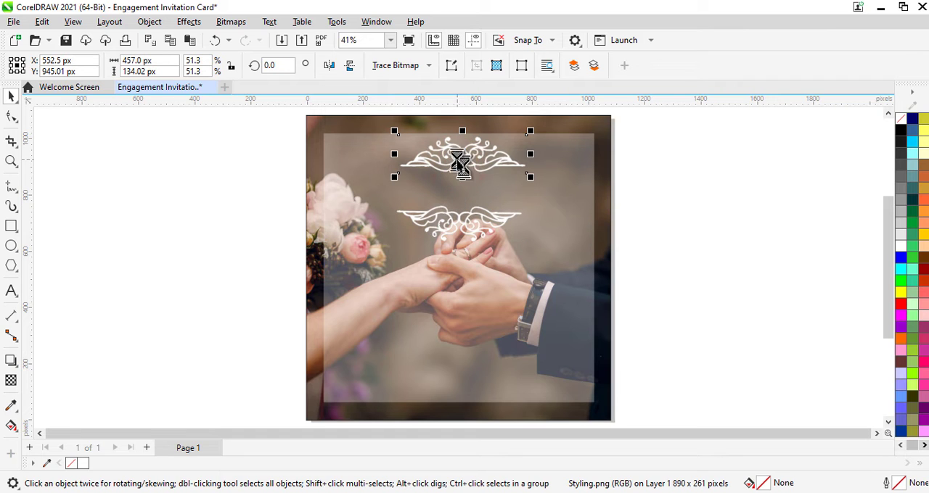
{"action": "left_click_drag", "start_coordinate": [463, 164], "coordinate": [457, 162]}
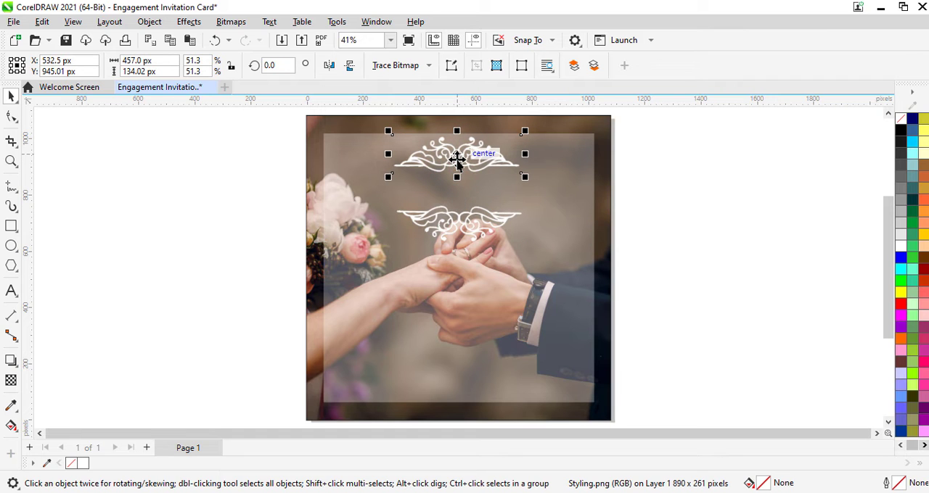
Add the artistic text "Couple Name" between the two ornaments, starting near the panel's left edge
{"action": "left_click", "coordinate": [11, 292]}
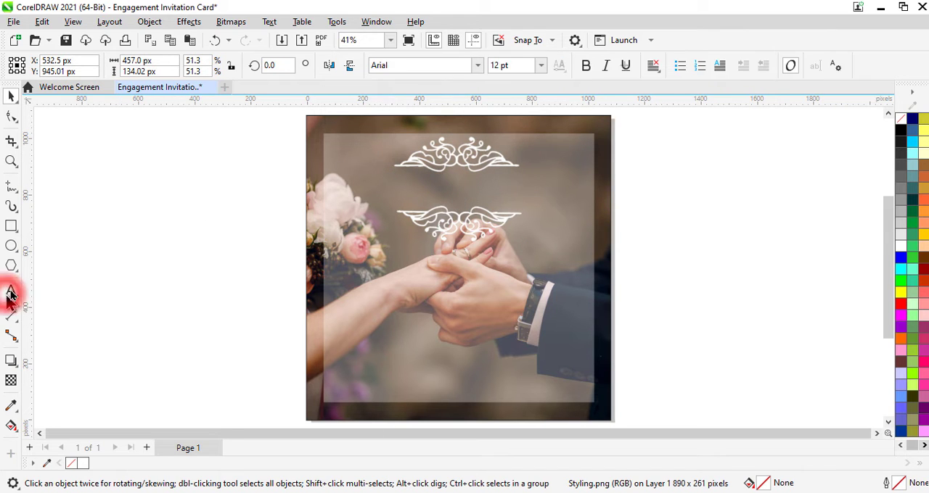
{"action": "left_click", "coordinate": [349, 189]}
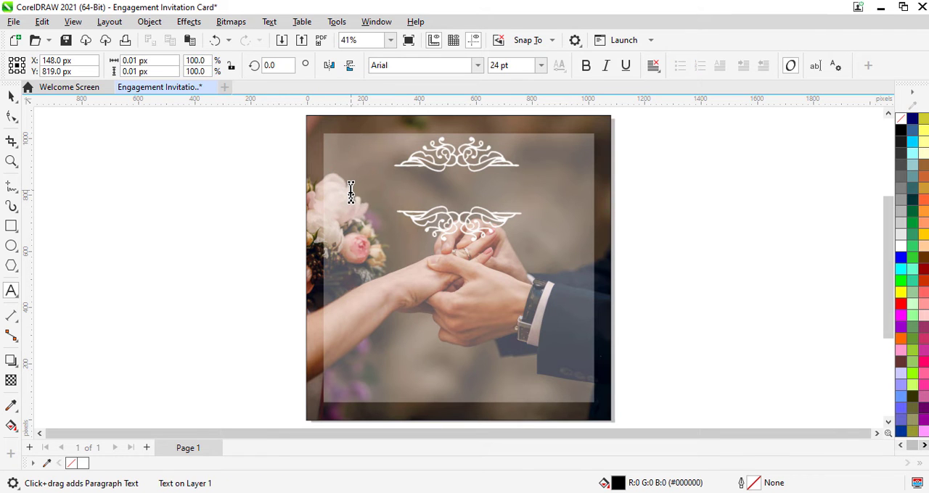
{"action": "type", "text": "Couple Name"}
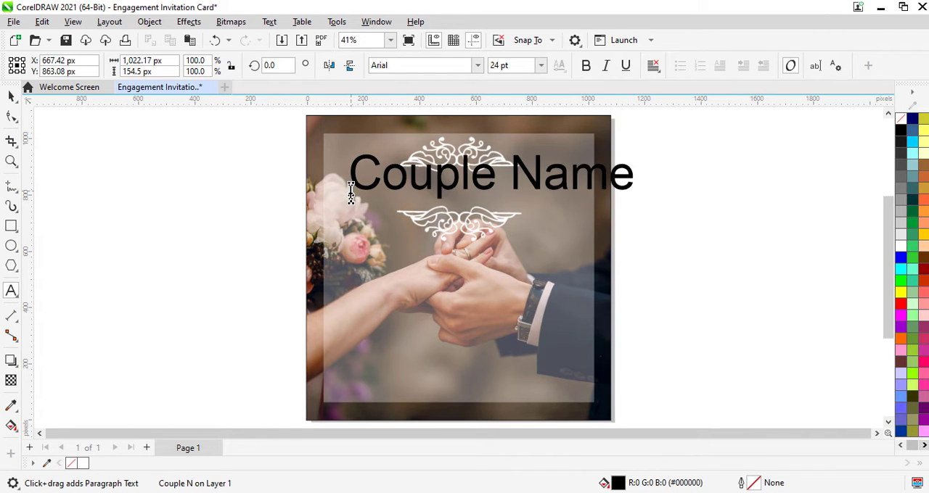
Format the whole "Couple Name" text in Calisto MT italic, with white fill and a size of 18 pt
{"action": "key", "text": "ctrl+a"}
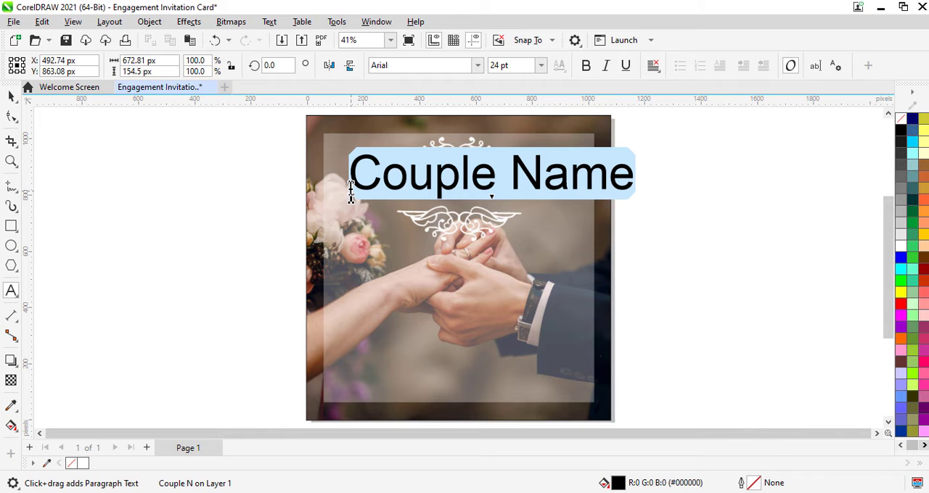
{"action": "left_click", "coordinate": [479, 65]}
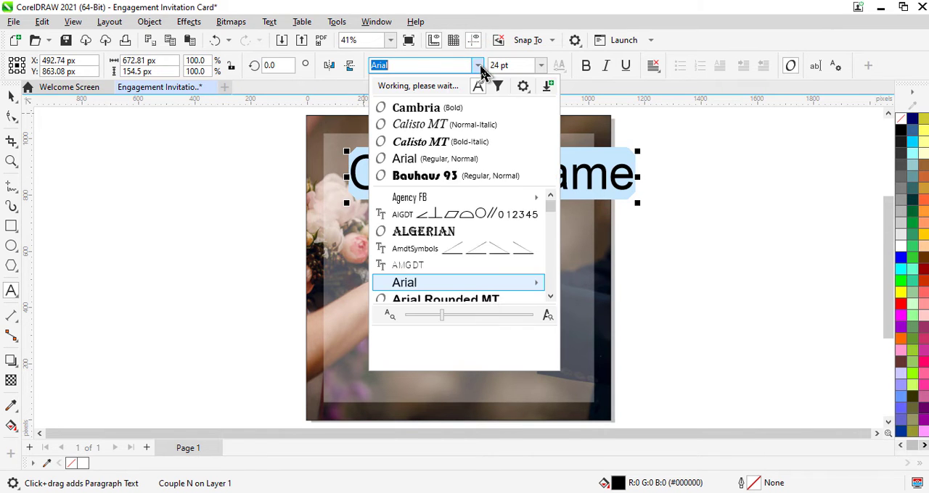
{"action": "left_click", "coordinate": [439, 129]}
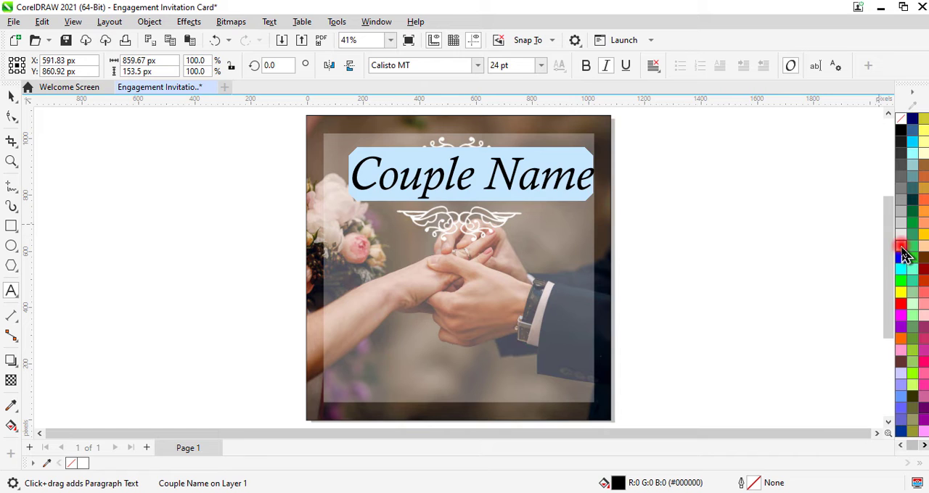
{"action": "left_click", "coordinate": [901, 249]}
{"action": "left_click", "coordinate": [515, 65]}
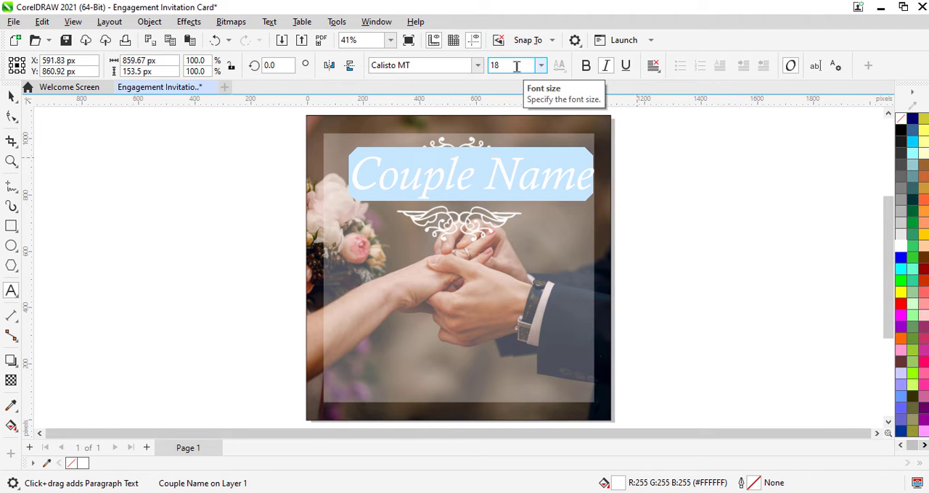
{"action": "key", "text": "Return"}
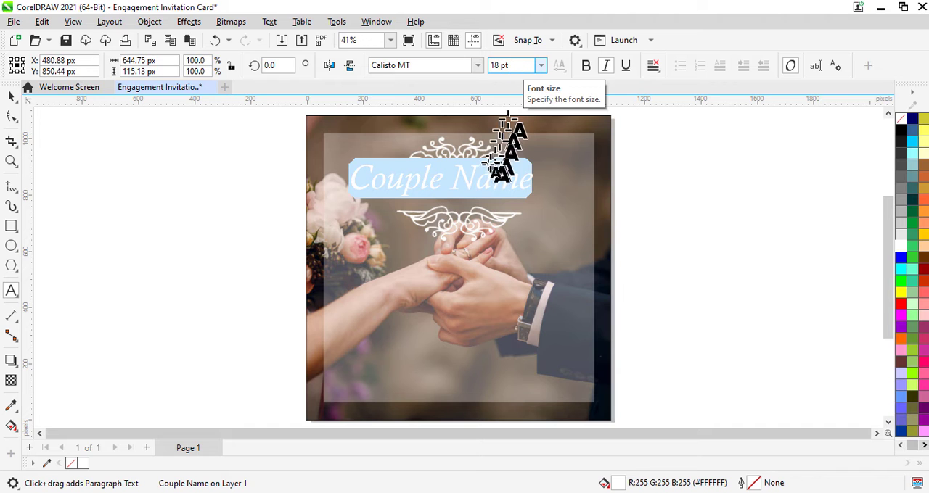
Centre the "Couple Name" text between the ornaments, moving it about 60 px right and 30 px down, and nudge the lower ornament up about 10 px
{"action": "left_click", "coordinate": [10, 95]}
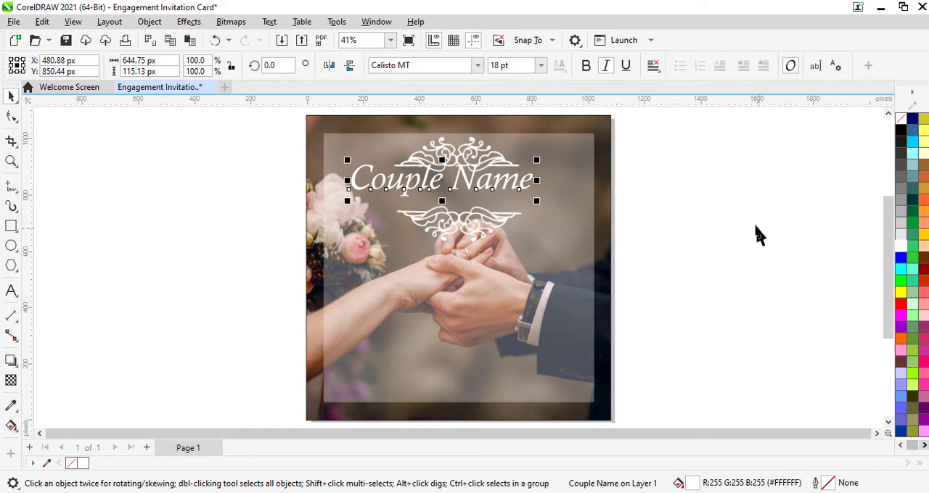
{"action": "key", "text": "Right"}
{"action": "key", "text": "Right"}
{"action": "key", "text": "Right"}
{"action": "key", "text": "Right"}
{"action": "key", "text": "Right"}
{"action": "key", "text": "Right"}
{"action": "key", "text": "Right"}
{"action": "key", "text": "Down"}
{"action": "key", "text": "Down"}
{"action": "key", "text": "Down"}
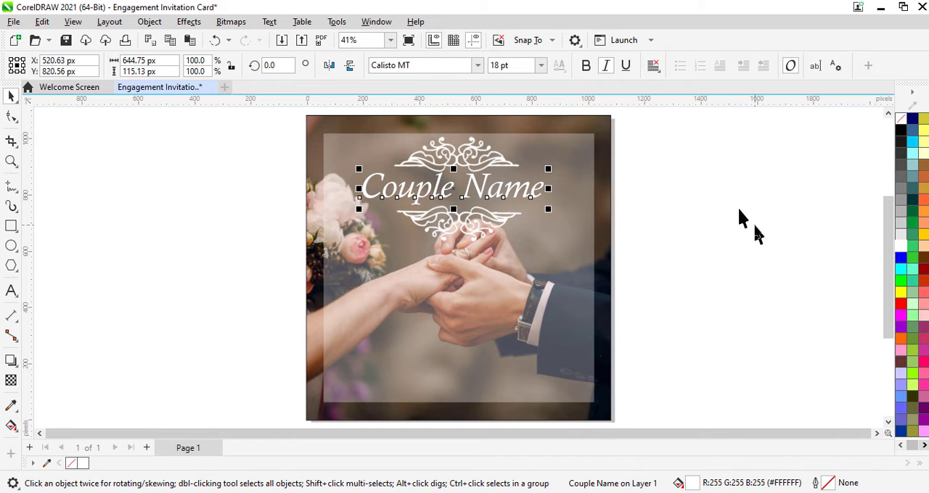
{"action": "key", "text": "Right"}
{"action": "key", "text": "Up"}
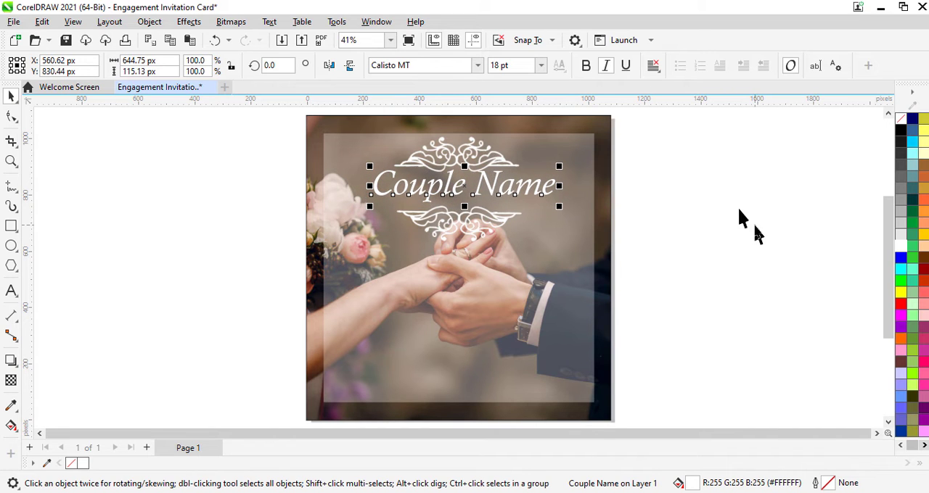
{"action": "key", "text": "Left"}
{"action": "key", "text": "Down"}
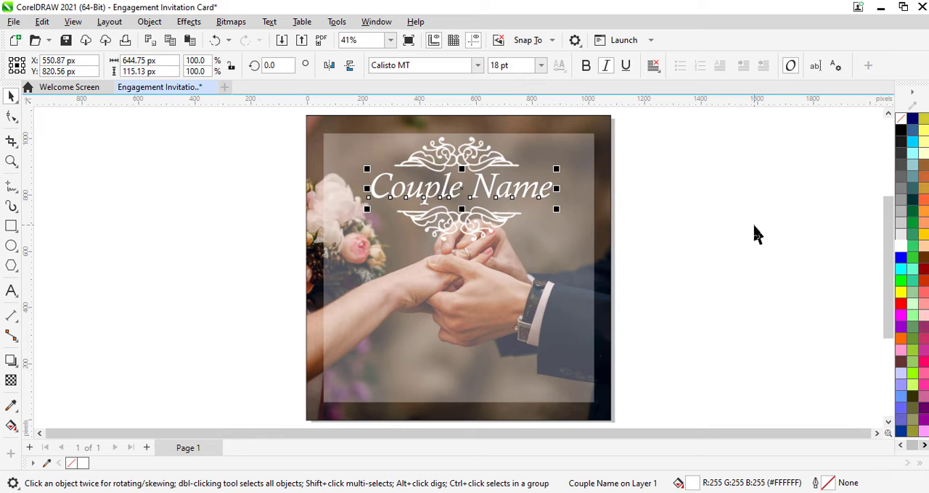
{"action": "key", "text": "Left"}
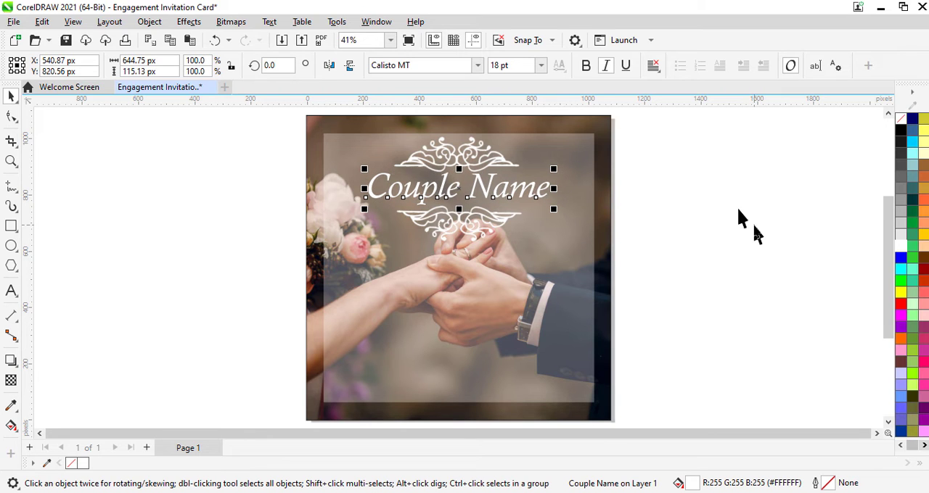
{"action": "left_click", "coordinate": [453, 233]}
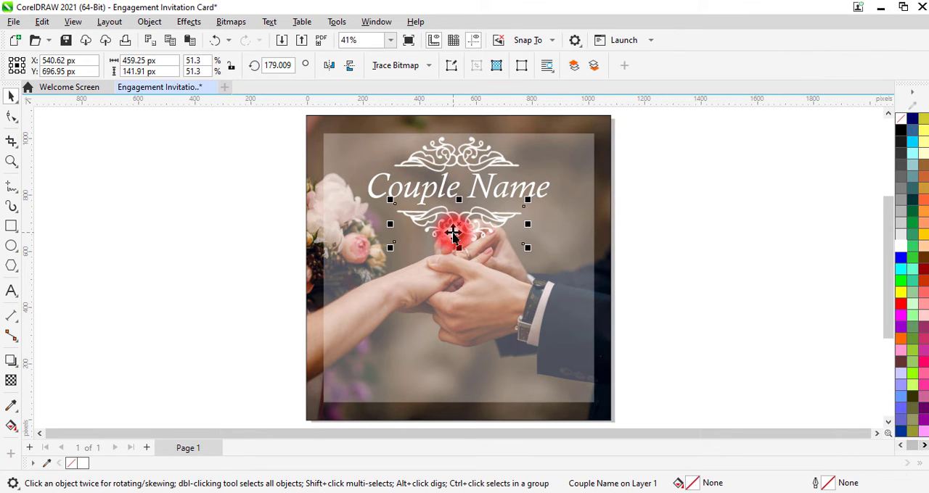
{"action": "key", "text": "Up"}
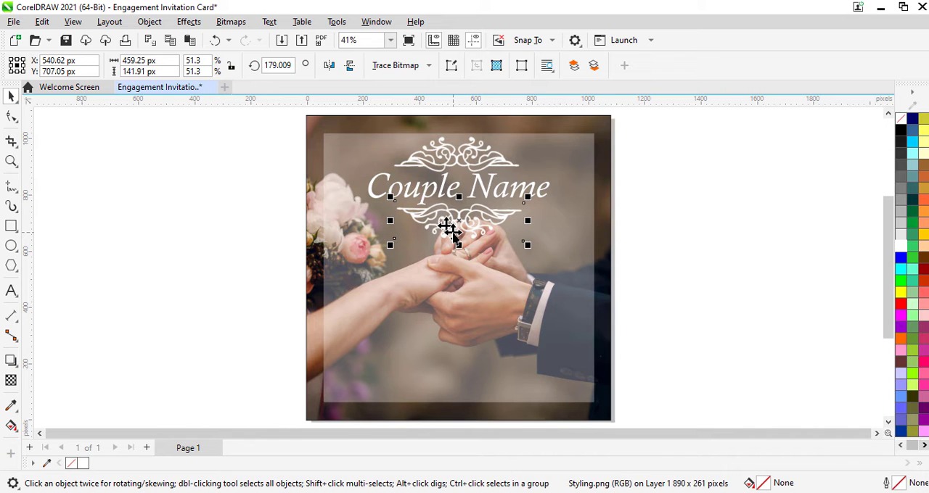
Add four-line 12 pt text in the panel's lower half: "We require the honor of / your presence on our engagement / to celebrate our happiness / and joy with you."
{"action": "left_click", "coordinate": [11, 291]}
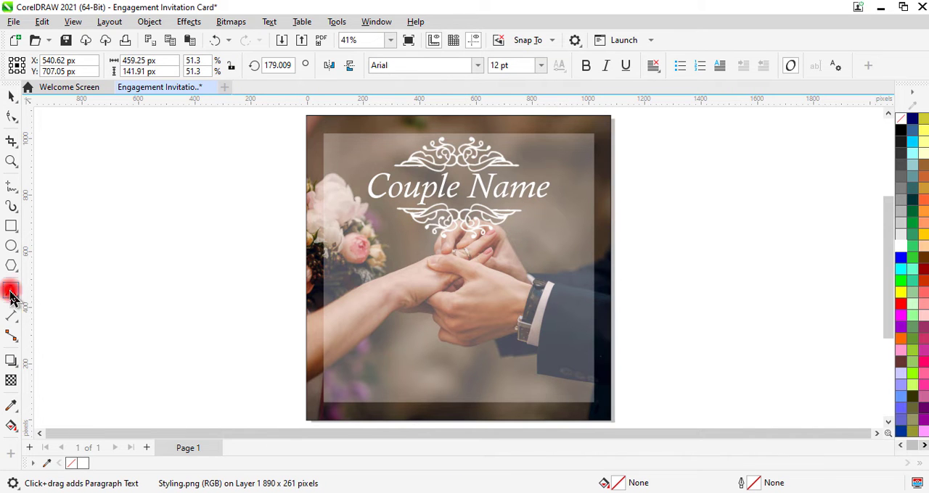
{"action": "left_click", "coordinate": [341, 296]}
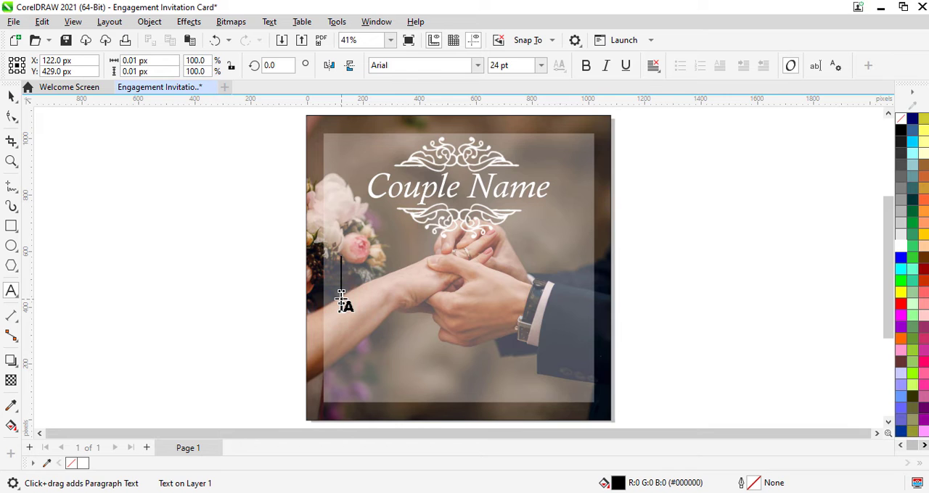
{"action": "left_click", "coordinate": [512, 66]}
{"action": "type", "text": "12"}
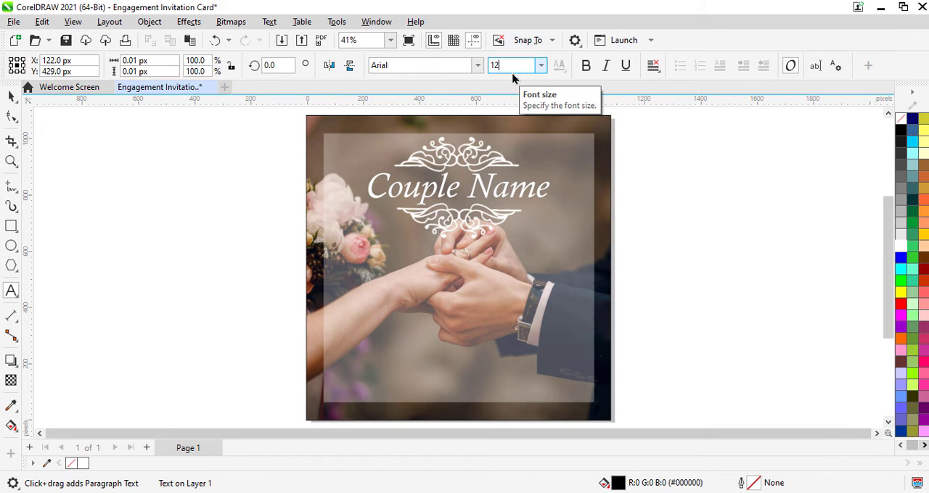
{"action": "key", "text": "Return"}
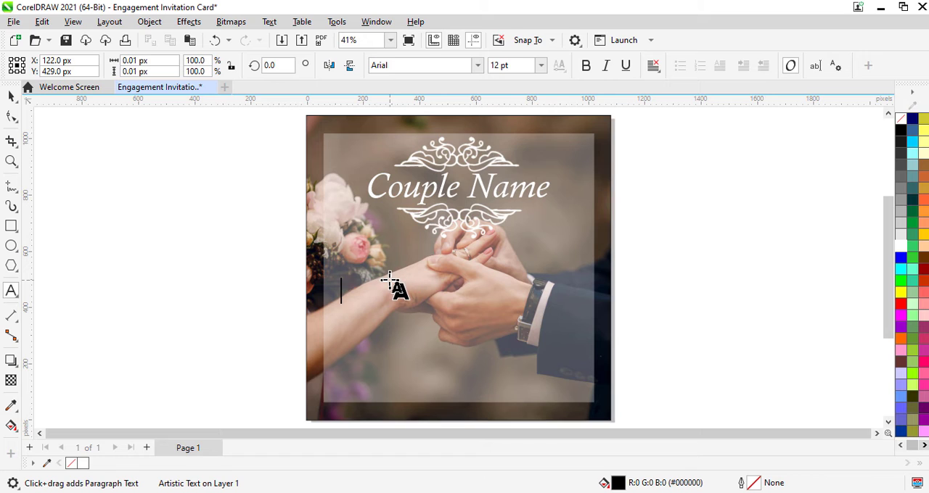
{"action": "type", "text": "require the honor of"}
{"action": "key", "text": "Return"}
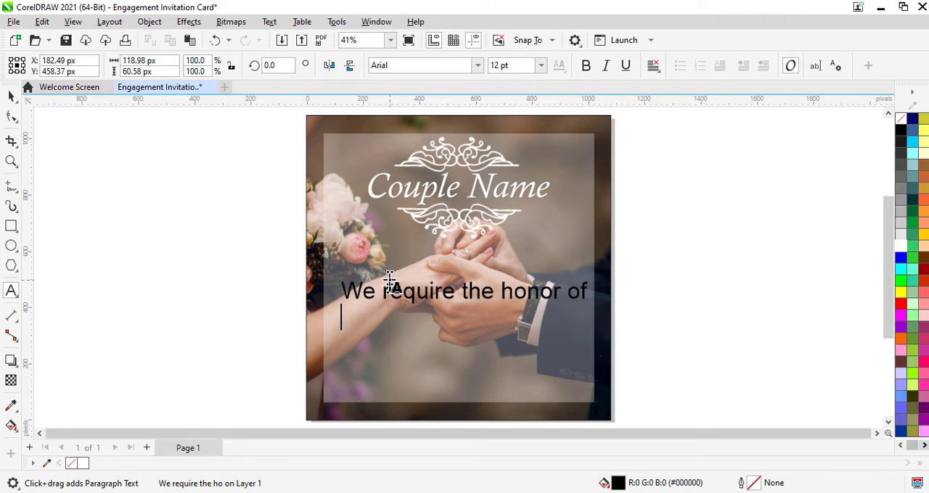
{"action": "type", "text": "your presence on our engagement"}
{"action": "key", "text": "Return"}
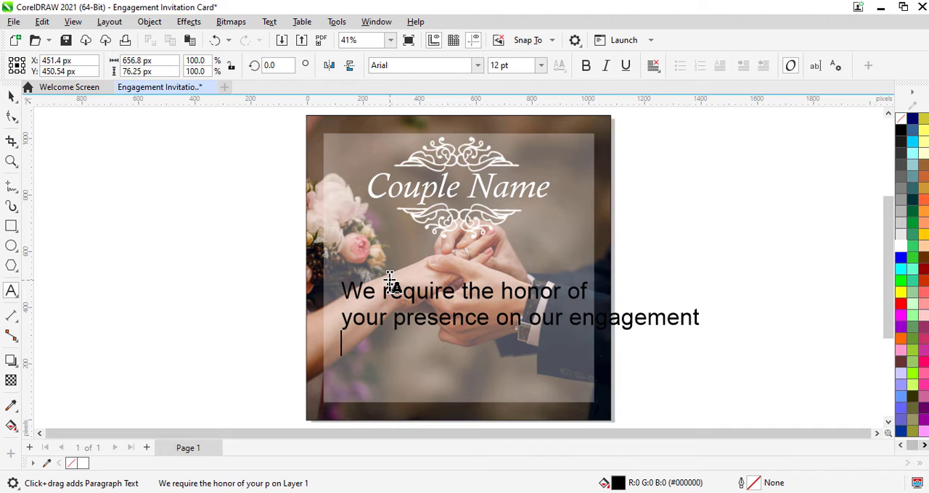
{"action": "type", "text": "to celebrate our happiness"}
{"action": "key", "text": "Return"}
{"action": "type", "text": "and joy with you."}
Format the whole four-line invitation text with centre alignment, white fill and a size of 8 pt
{"action": "key", "text": "ctrl+a"}
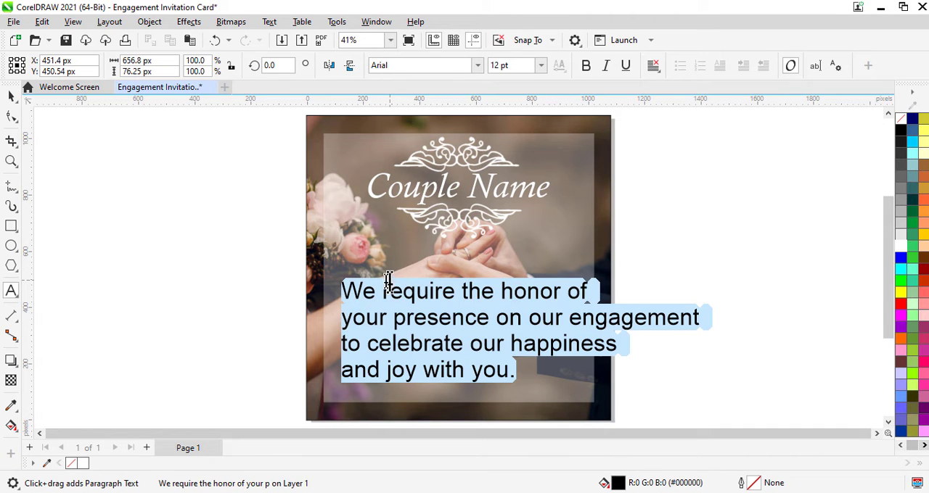
{"action": "left_click", "coordinate": [653, 66]}
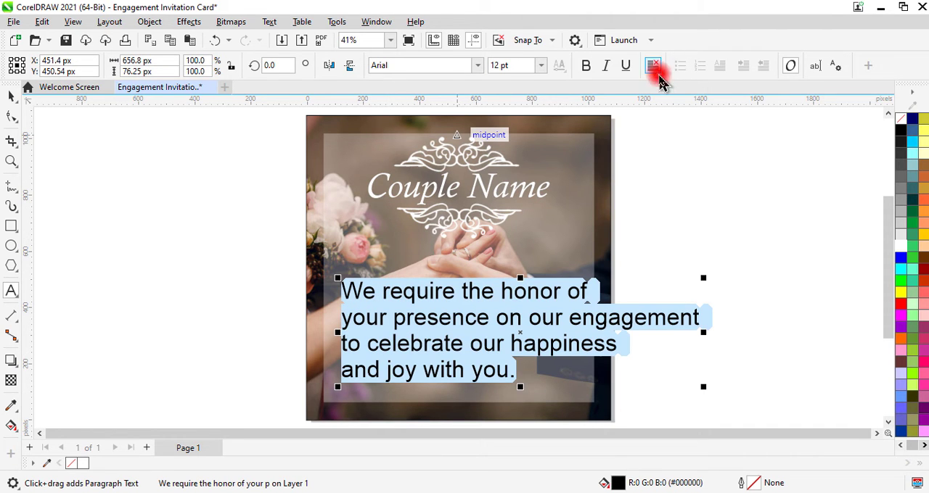
{"action": "left_click", "coordinate": [679, 118]}
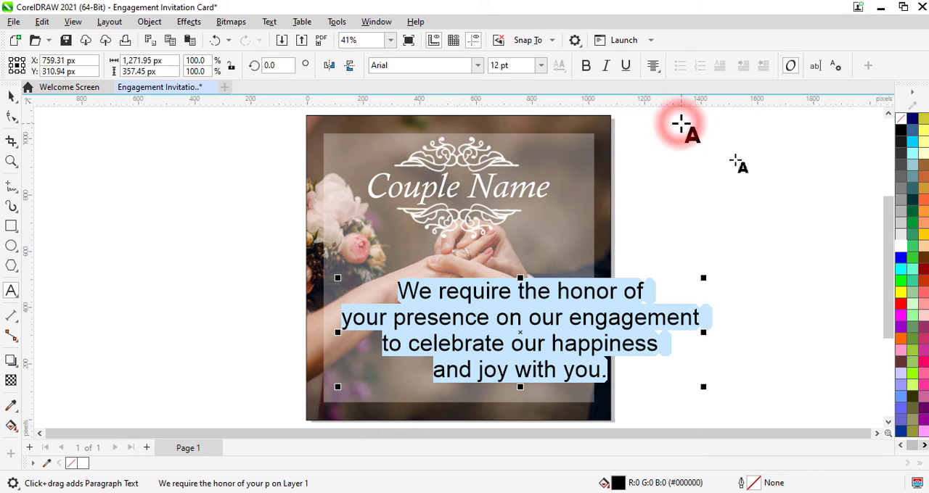
{"action": "left_click", "coordinate": [899, 247]}
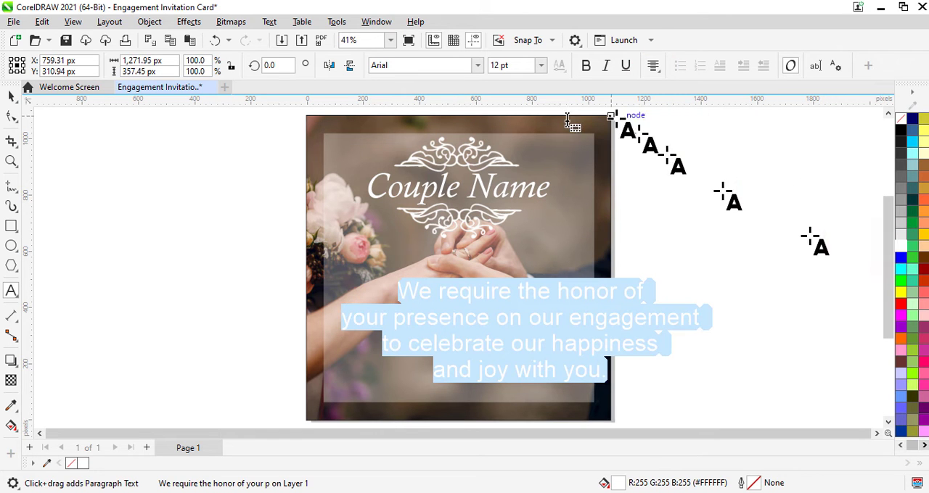
{"action": "left_click", "coordinate": [517, 67]}
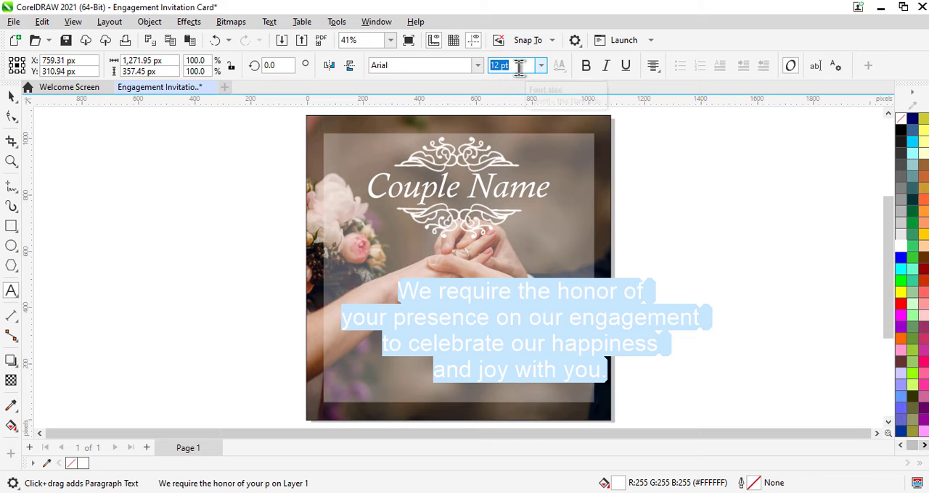
{"action": "type", "text": "8"}
{"action": "key", "text": "Return"}
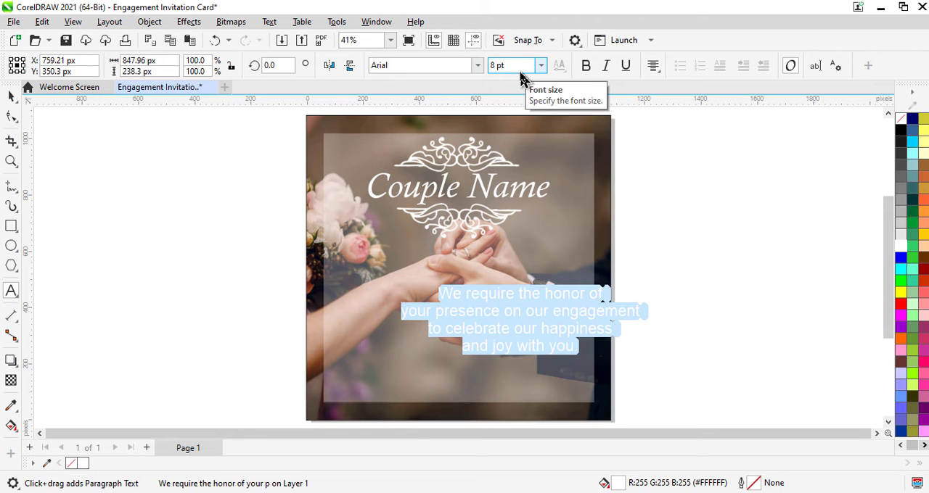
Move the invitation text up and left onto the panel's vertical centre line, at about X 539 px and Y 444 px
{"action": "left_click", "coordinate": [11, 95]}
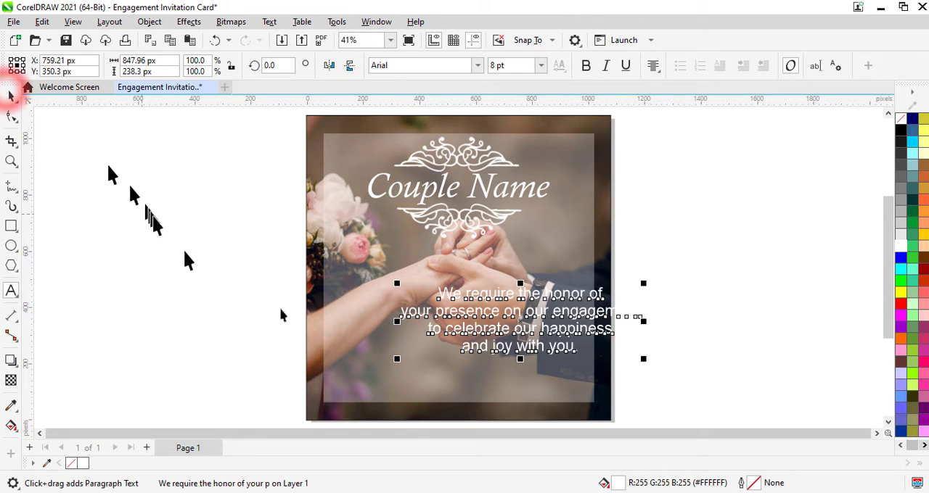
{"action": "left_click_drag", "start_coordinate": [526, 317], "coordinate": [468, 290]}
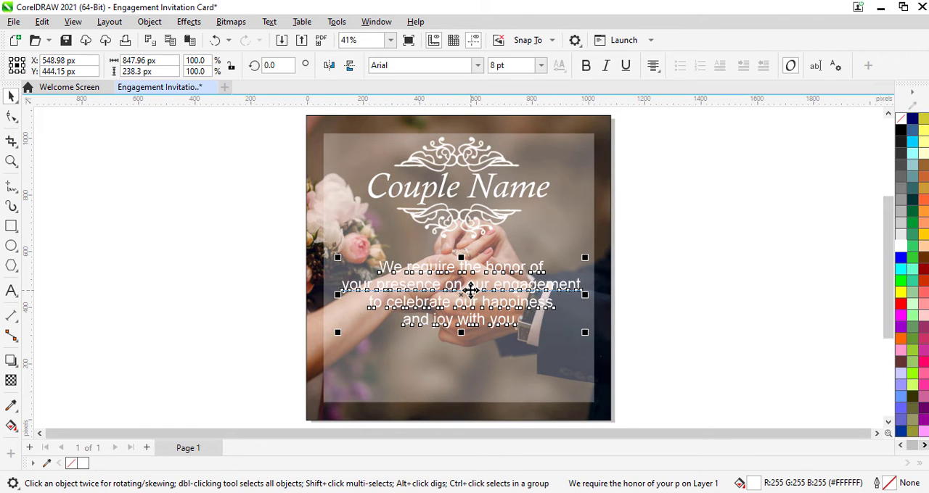
{"action": "key", "text": "Left"}
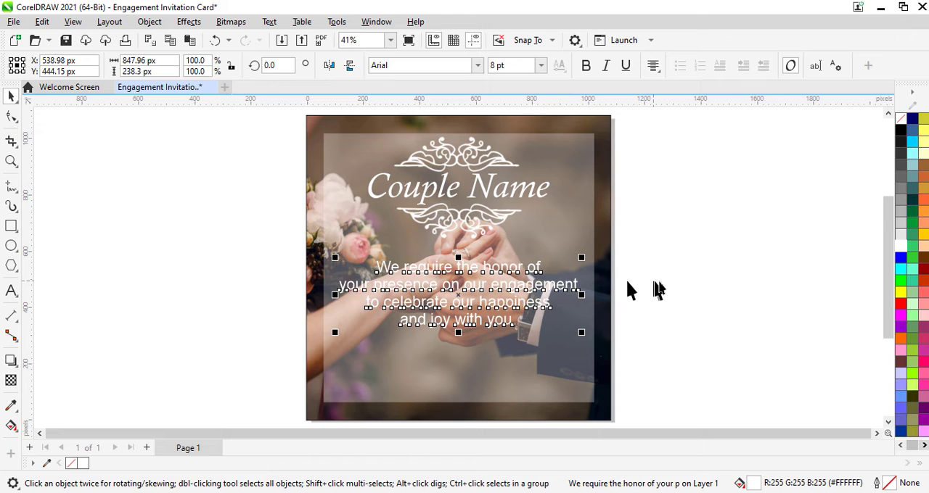
Add the 5 pt artistic text "Save The Date 28th July,2021" below the invitation text
{"action": "left_click", "coordinate": [10, 292]}
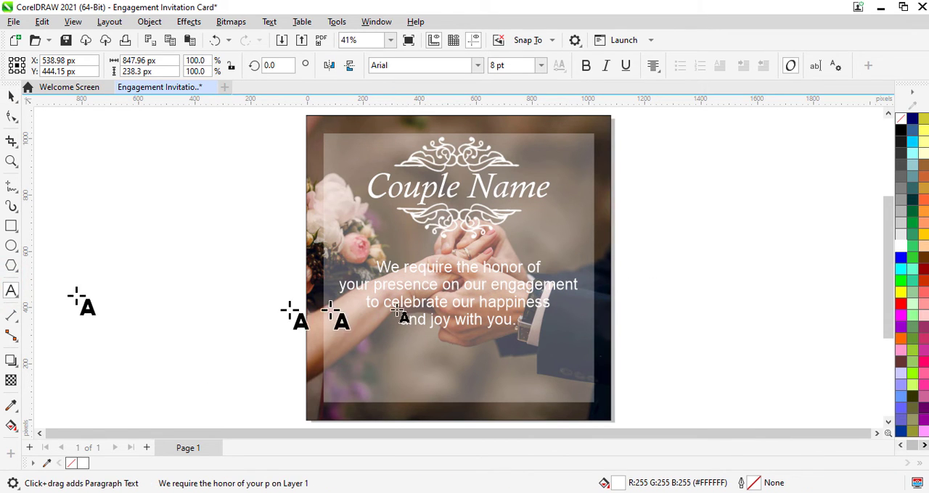
{"action": "left_click", "coordinate": [376, 366]}
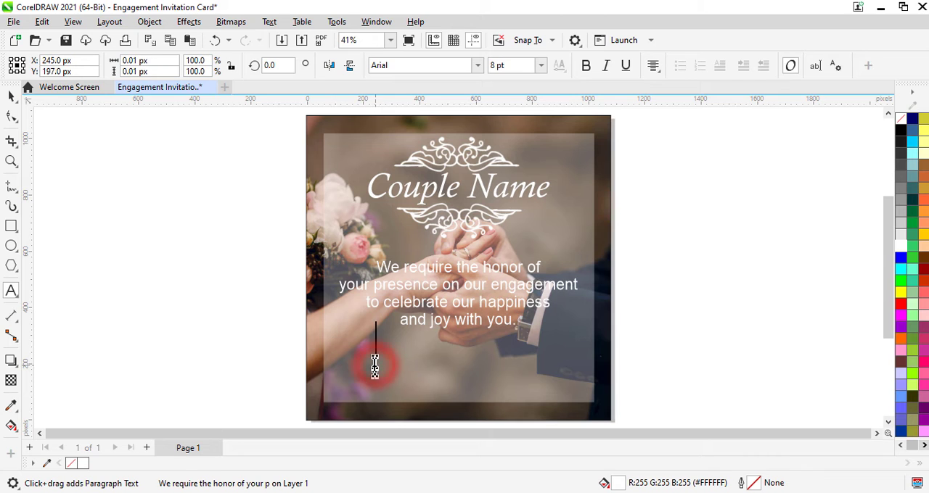
{"action": "left_click", "coordinate": [517, 66]}
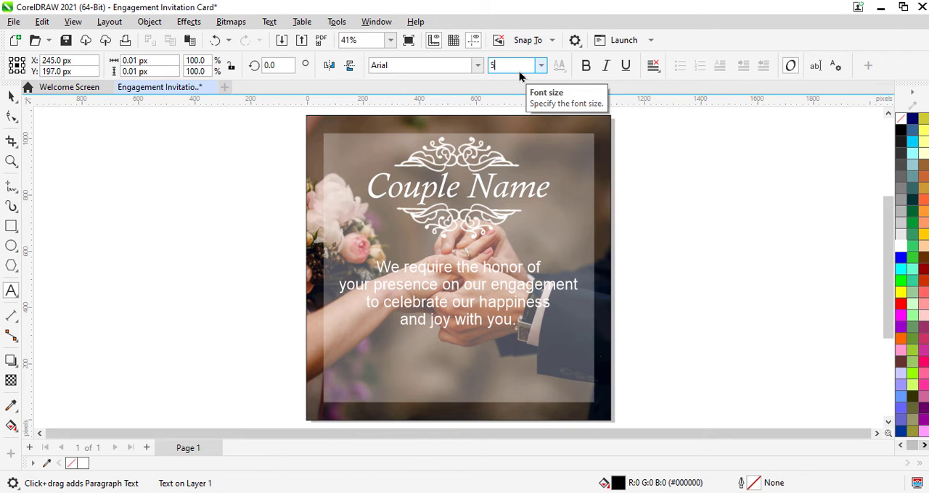
{"action": "key", "text": "Return"}
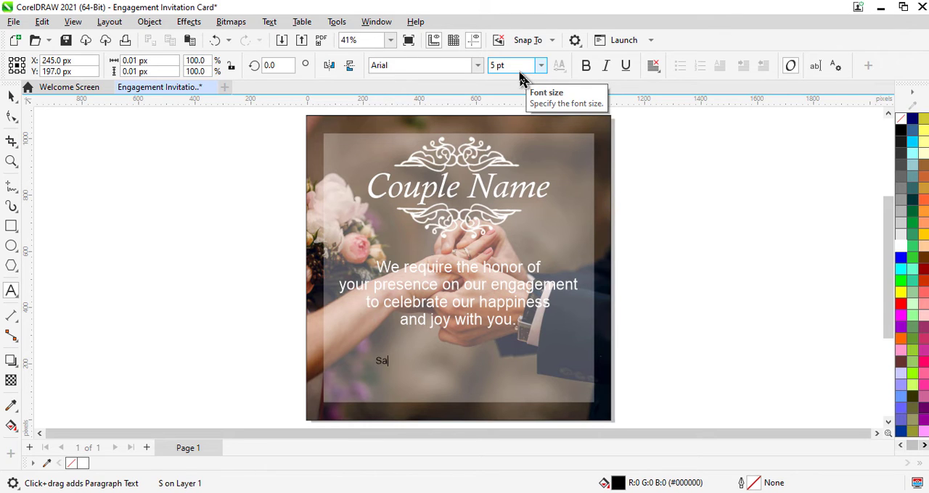
{"action": "type", "text": "Save The The Date 28th July,2021"}
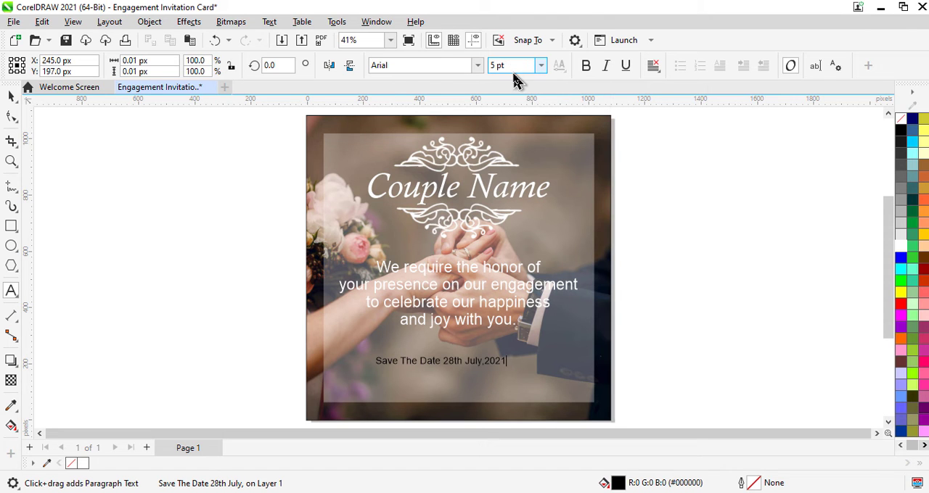
{"action": "key", "text": "Escape"}
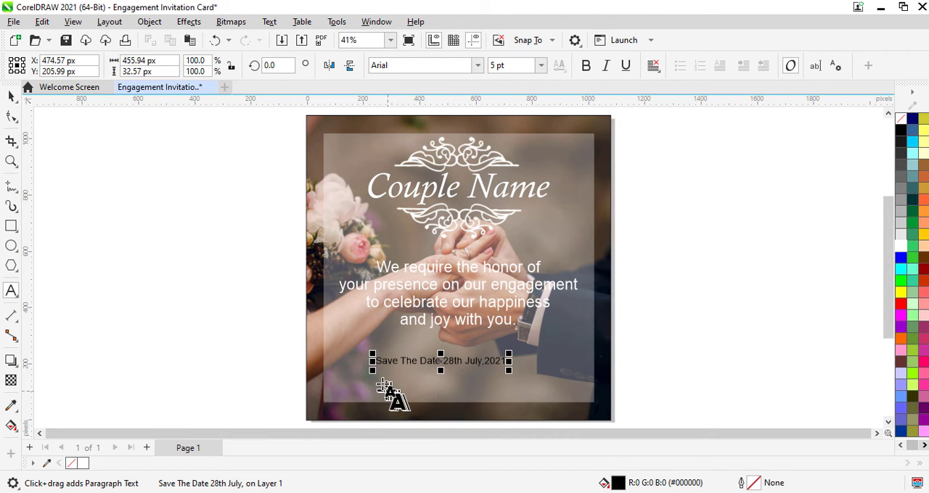
Add a two-line 5 pt text with the WhatsApp and contact phone numbers below the date, and give it a white fill
{"action": "left_click", "coordinate": [381, 383]}
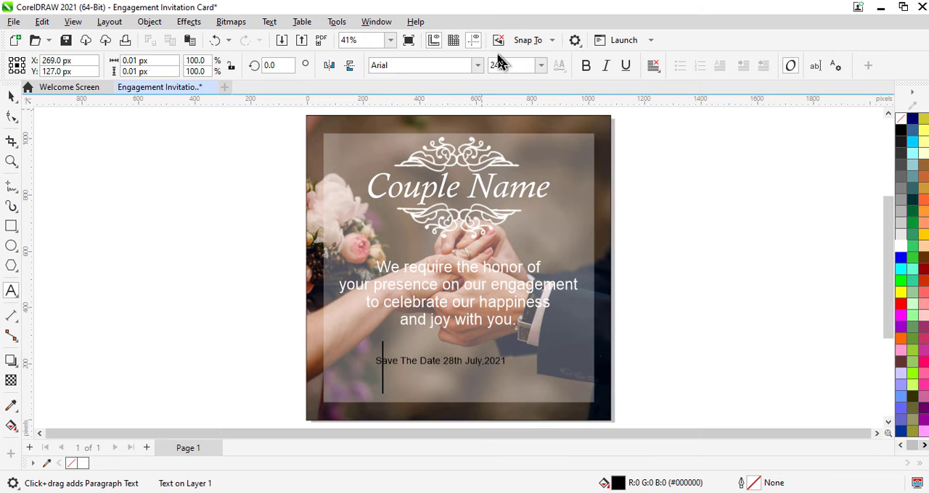
{"action": "left_click", "coordinate": [524, 66]}
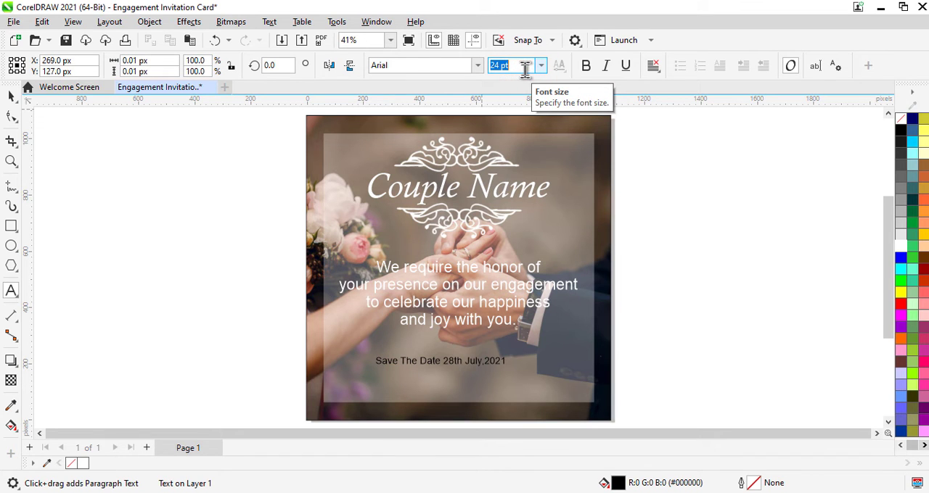
{"action": "key", "text": "Return"}
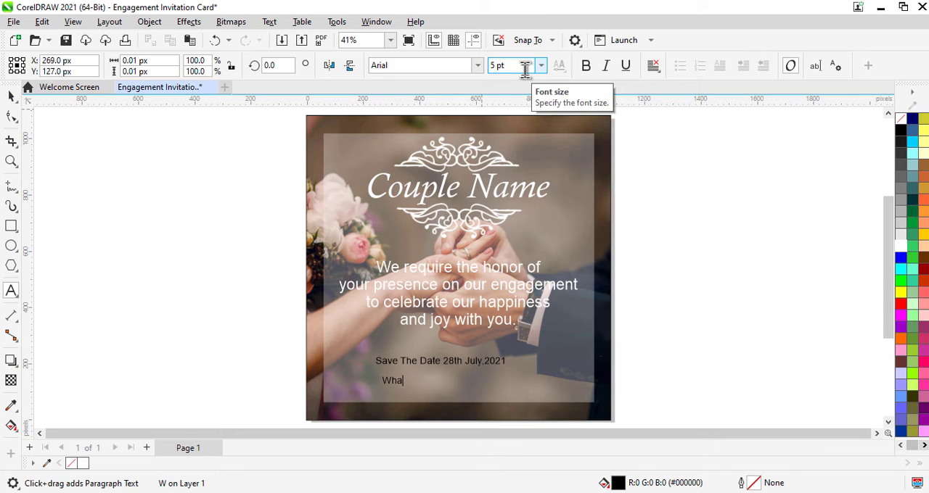
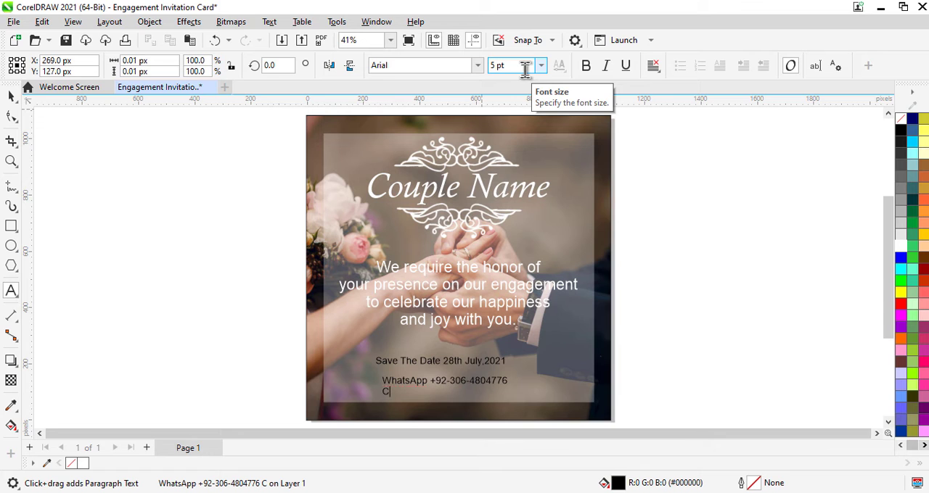
{"action": "type", "text": "Con"}
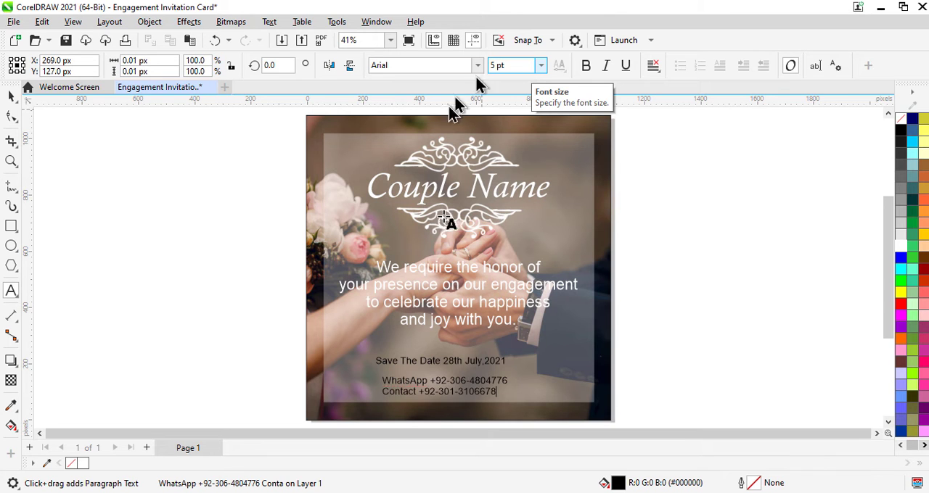
{"action": "left_click_drag", "start_coordinate": [500, 391], "coordinate": [378, 381]}
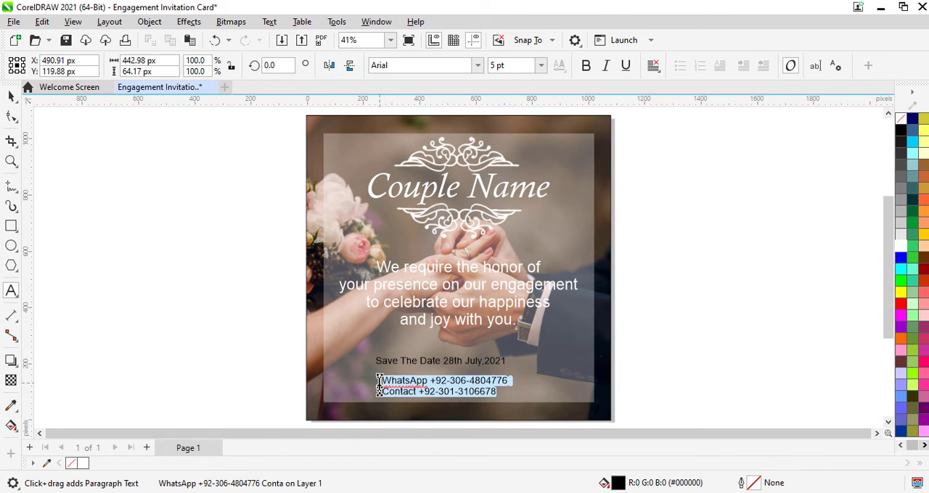
{"action": "left_click", "coordinate": [900, 247]}
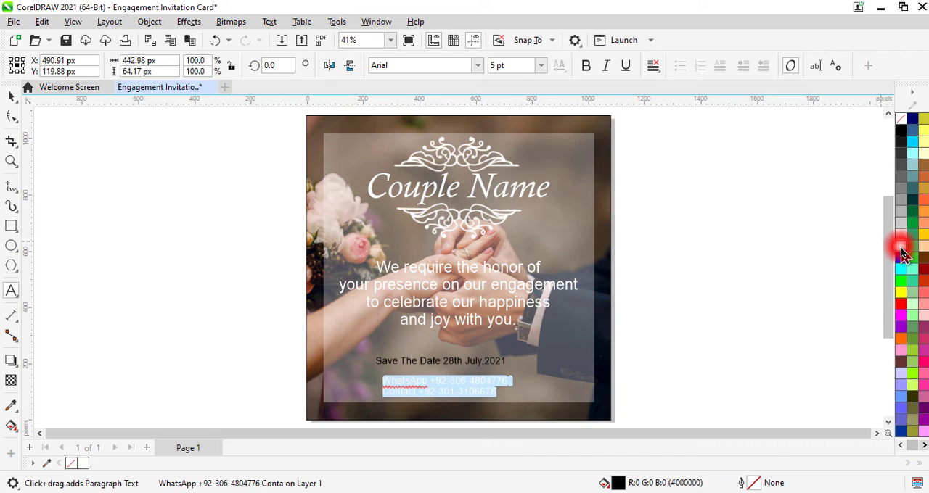
Centre-align the two-line contact text and give the whole "Save The Date 28th July,2021" text a white fill
{"action": "left_click", "coordinate": [661, 74]}
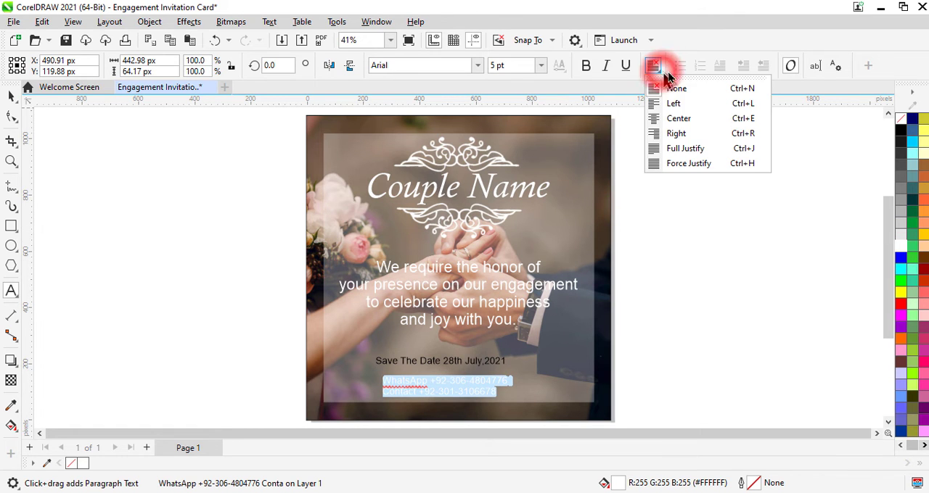
{"action": "left_click", "coordinate": [701, 121]}
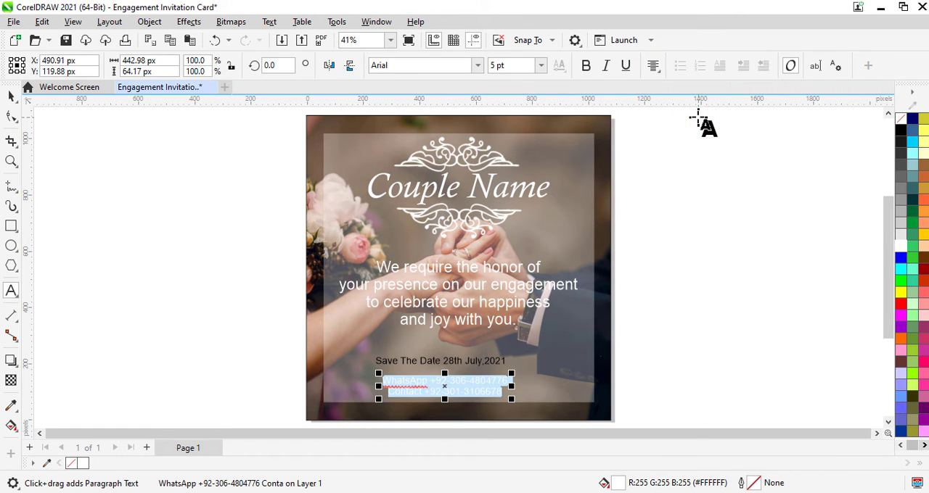
{"action": "double_click", "coordinate": [472, 364]}
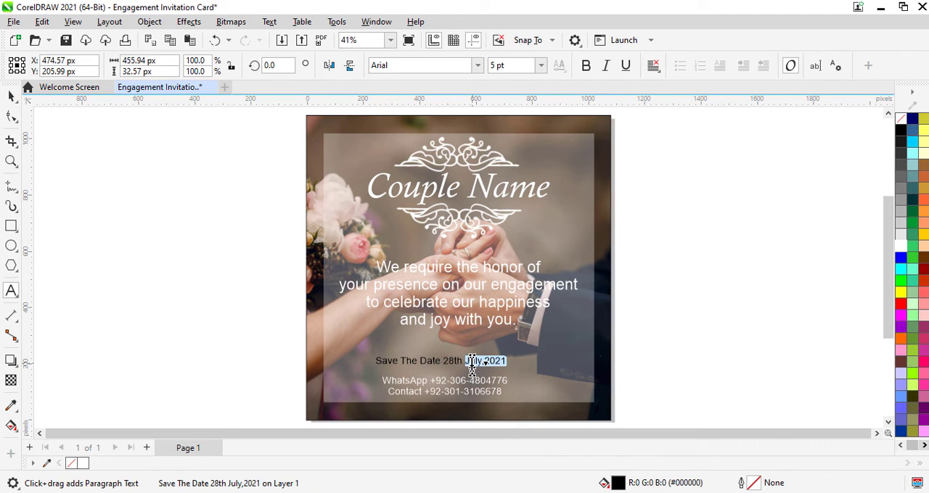
{"action": "key", "text": "ctrl+a"}
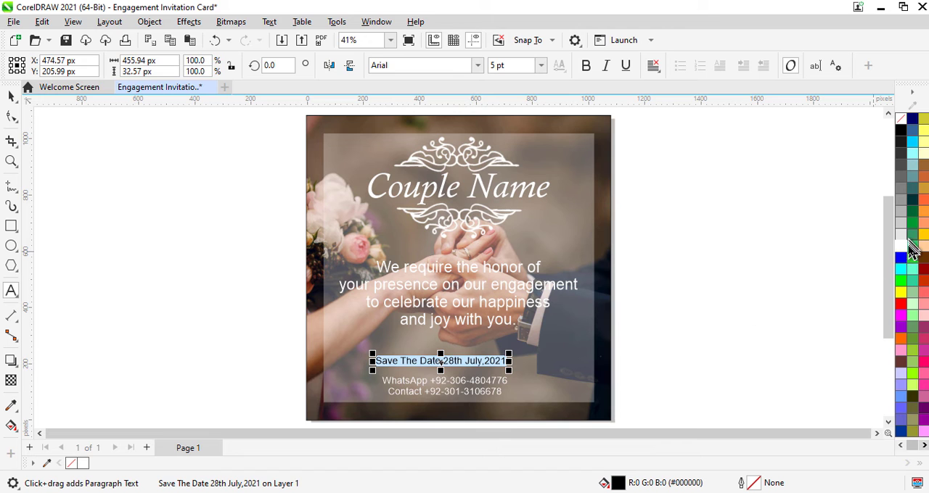
{"action": "left_click", "coordinate": [901, 247]}
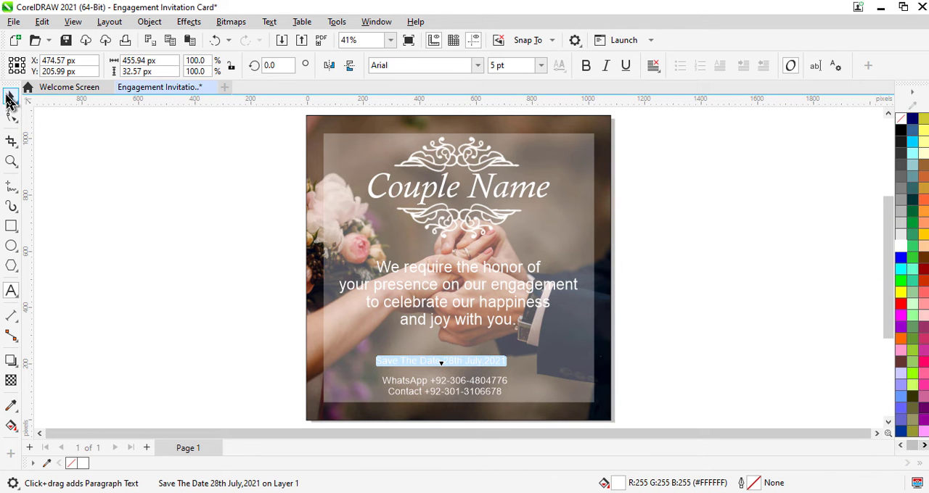
Move the date text right and up below the invitation message, to about X 535 px and Y 256 px
{"action": "left_click", "coordinate": [11, 96]}
{"action": "scroll", "coordinate": [437, 385], "scroll_direction": "up", "scroll_amount": 2}
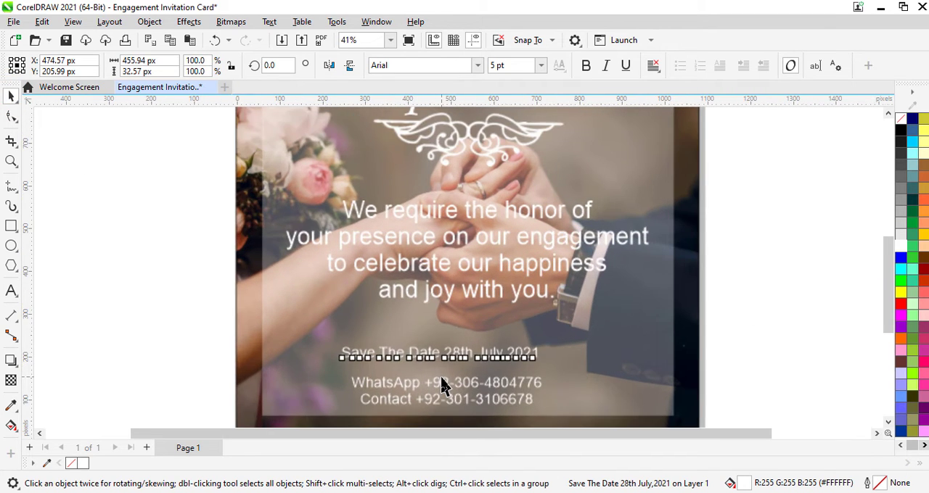
{"action": "key", "text": "Right"}
{"action": "key", "text": "Right"}
{"action": "key", "text": "Right"}
{"action": "key", "text": "Right"}
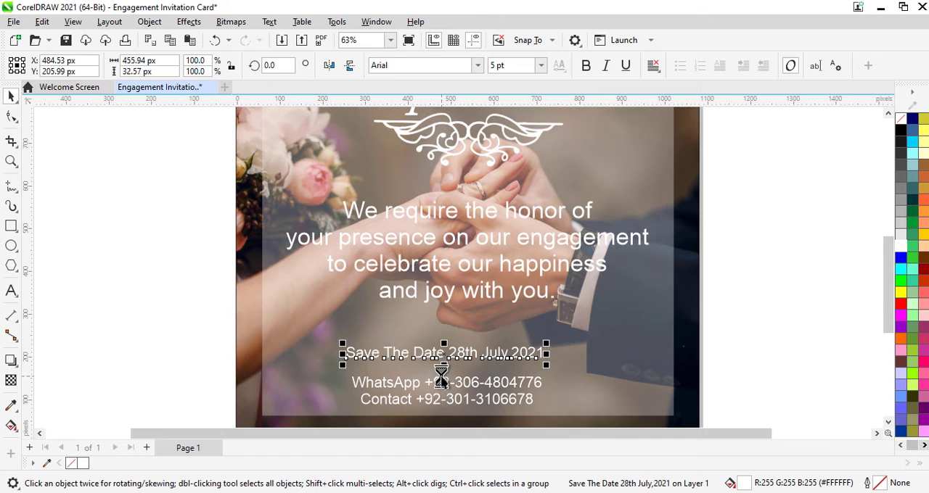
{"action": "key", "text": "Up"}
{"action": "key", "text": "Up"}
{"action": "key", "text": "Up"}
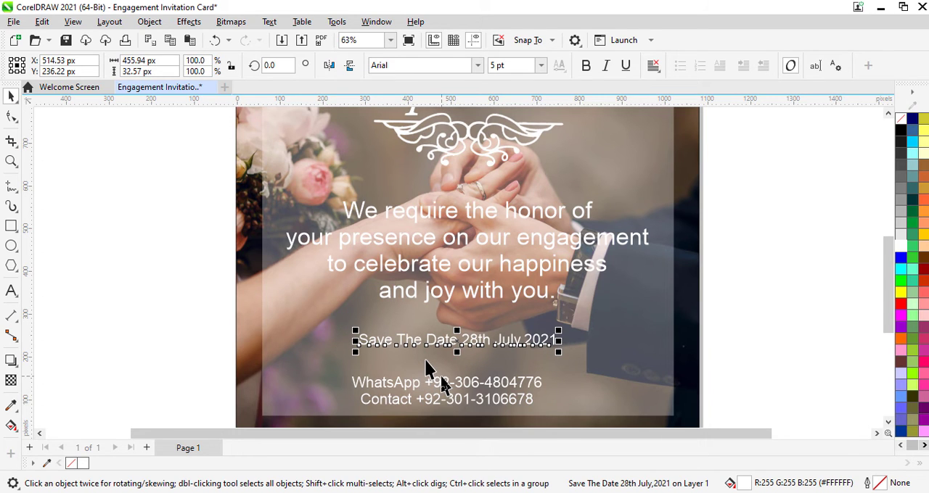
{"action": "key", "text": "Up"}
{"action": "key", "text": "Right"}
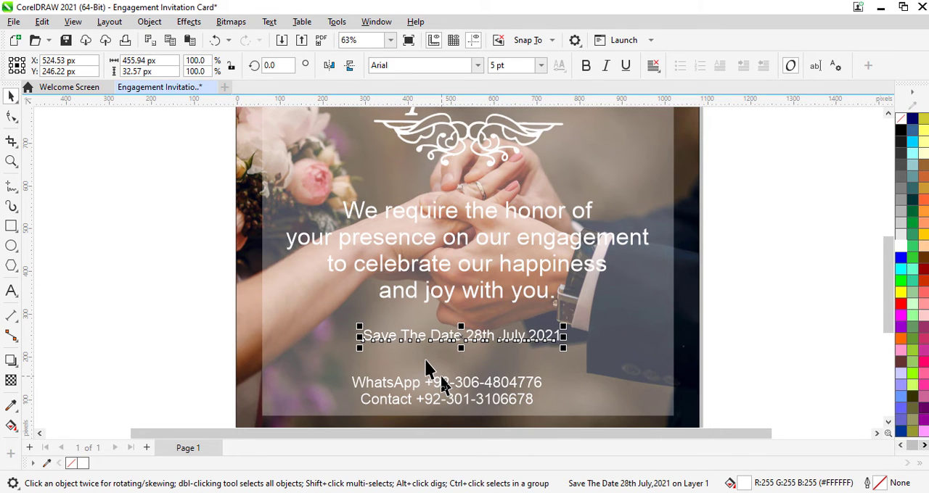
{"action": "key", "text": "Up"}
{"action": "key", "text": "Up"}
{"action": "key", "text": "Right"}
{"action": "key", "text": "Down"}
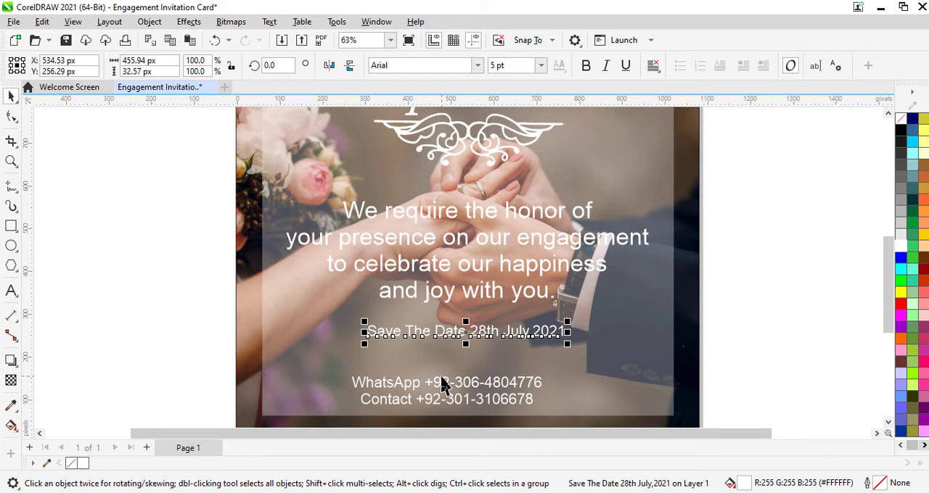
Move the contact text up and right to centre it below the date, and raise the invitation text to about Y 474 px
{"action": "left_click", "coordinate": [434, 397]}
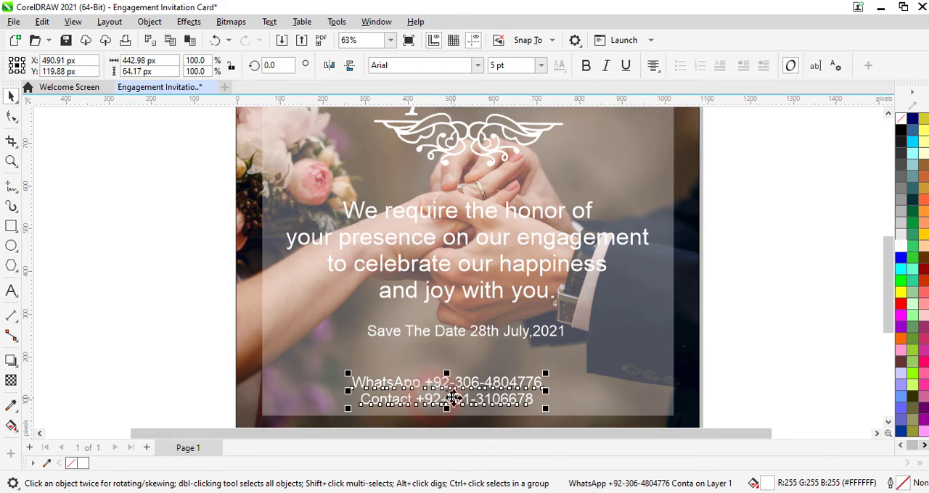
{"action": "left_click_drag", "start_coordinate": [434, 397], "coordinate": [470, 371]}
{"action": "left_click", "coordinate": [466, 276]}
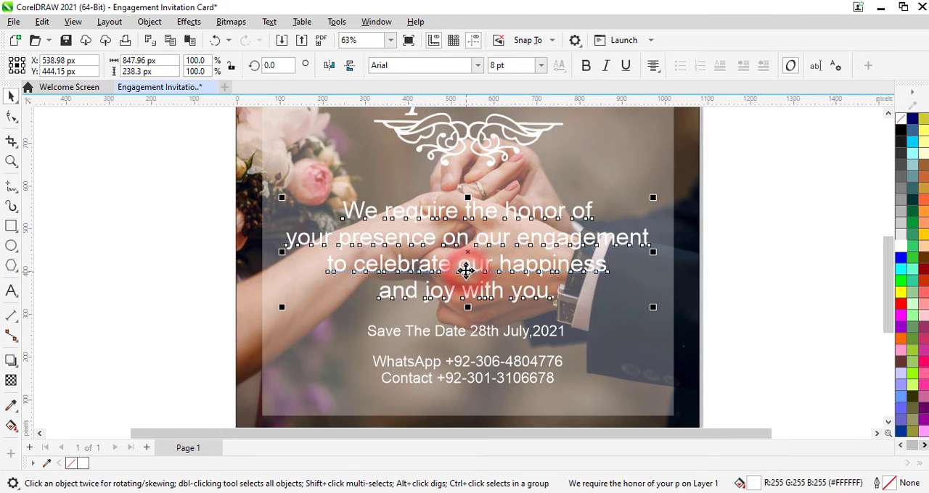
{"action": "mouse_move", "coordinate": [465, 266]}
{"action": "left_mouse_down"}
{"action": "mouse_move", "coordinate": [473, 274]}
{"action": "mouse_move", "coordinate": [451, 259]}
{"action": "left_mouse_up"}
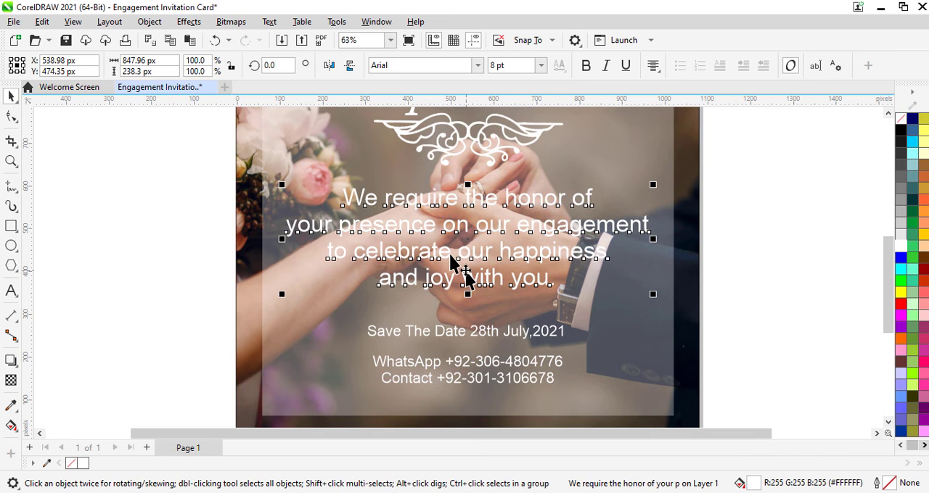
Raise the date text to about Y 286 px and the contact text to about Y 199 px
{"action": "left_click", "coordinate": [473, 334]}
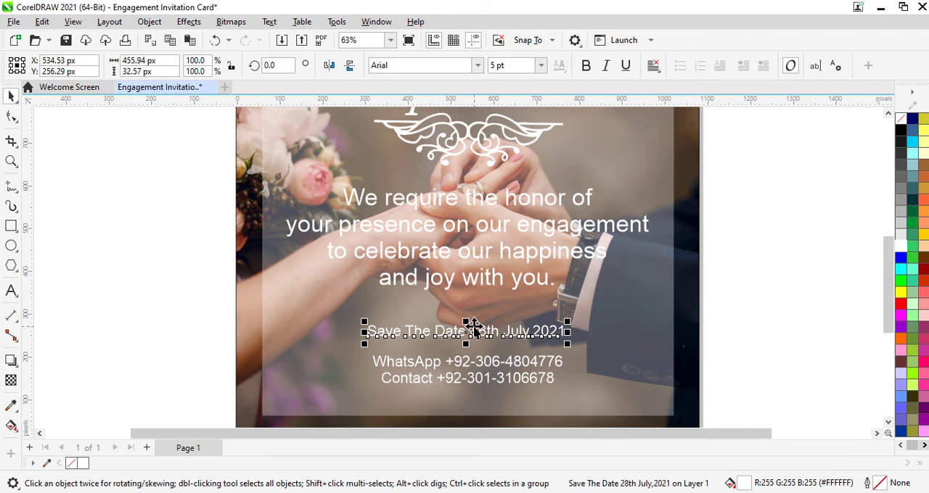
{"action": "left_click_drag", "start_coordinate": [473, 328], "coordinate": [466, 319]}
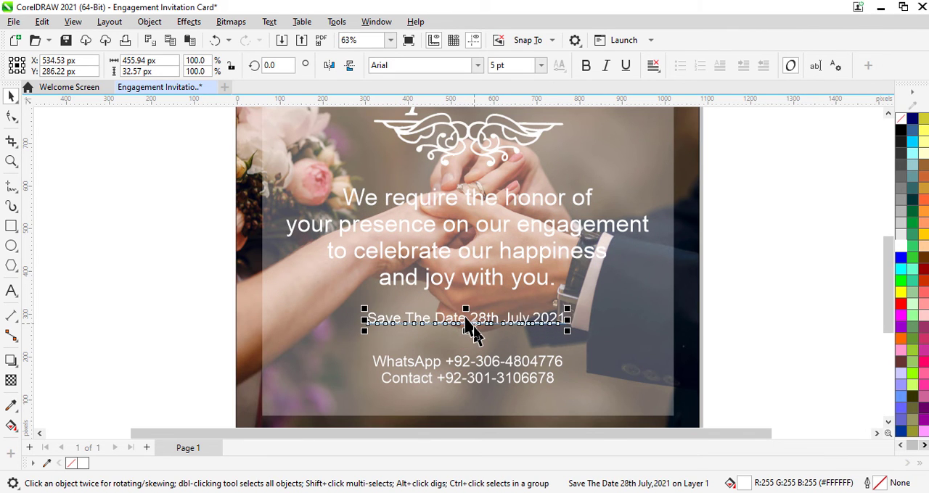
{"action": "left_click_drag", "start_coordinate": [461, 361], "coordinate": [467, 370]}
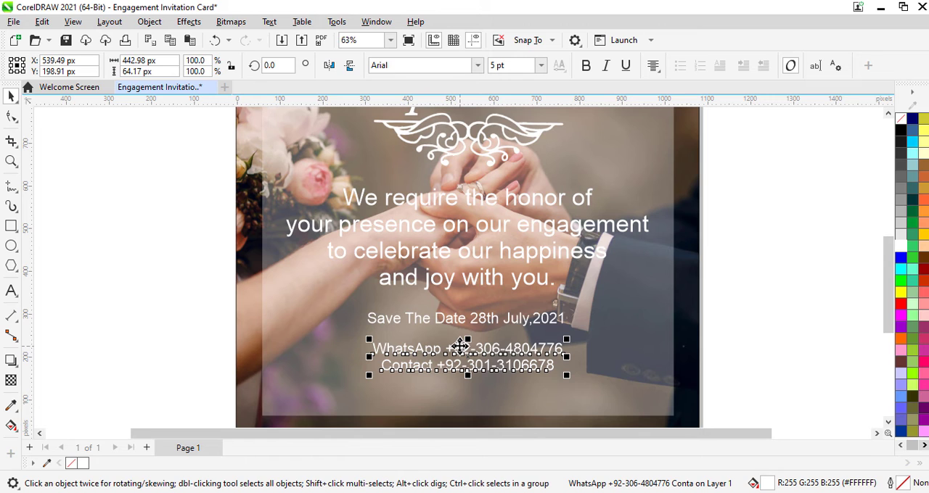
Set the font of the contact text and the date text to Cambria Bold
{"action": "left_click", "coordinate": [477, 65]}
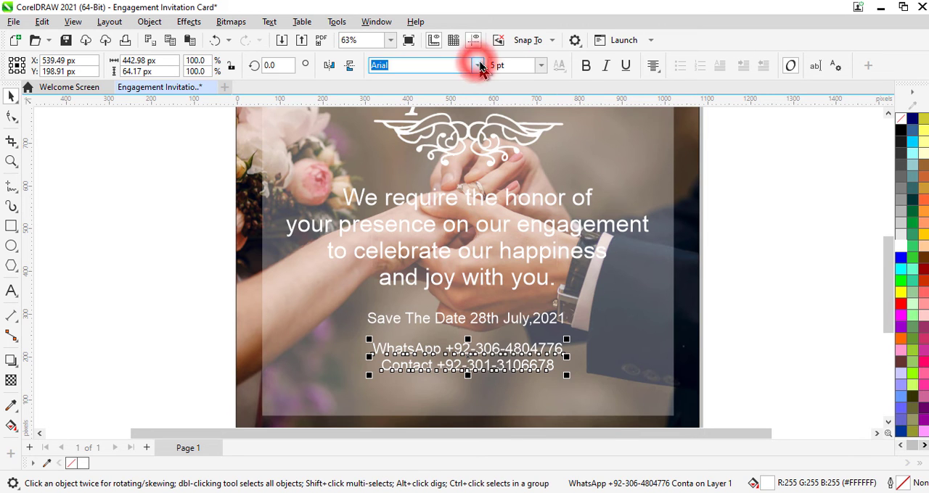
{"action": "left_click", "coordinate": [417, 141]}
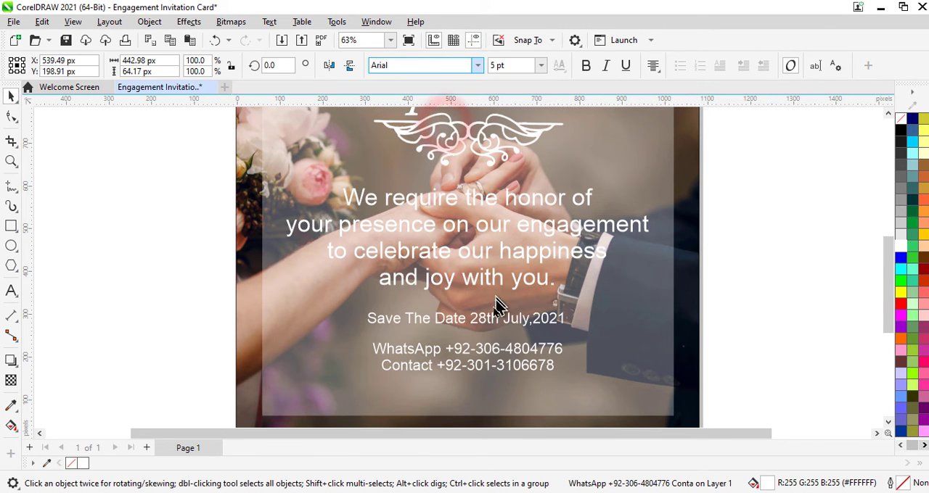
{"action": "left_click", "coordinate": [482, 324]}
{"action": "left_click", "coordinate": [477, 65]}
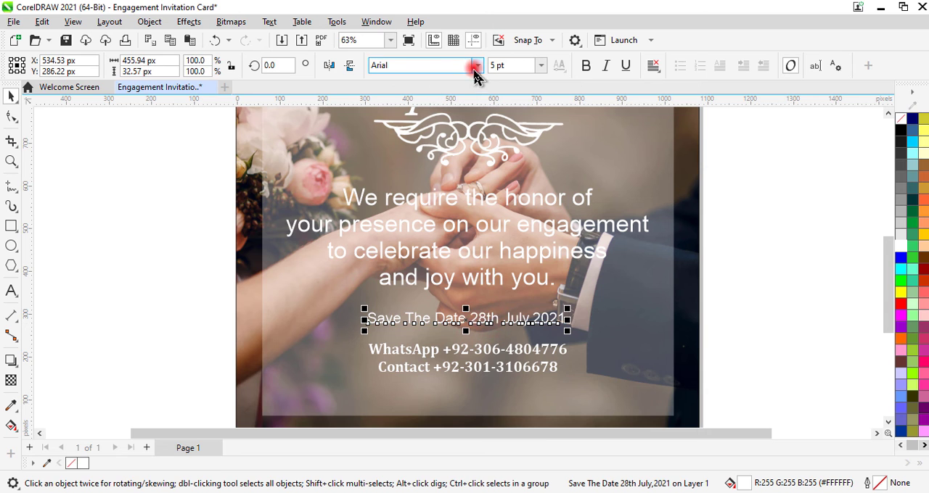
{"action": "left_click", "coordinate": [449, 103]}
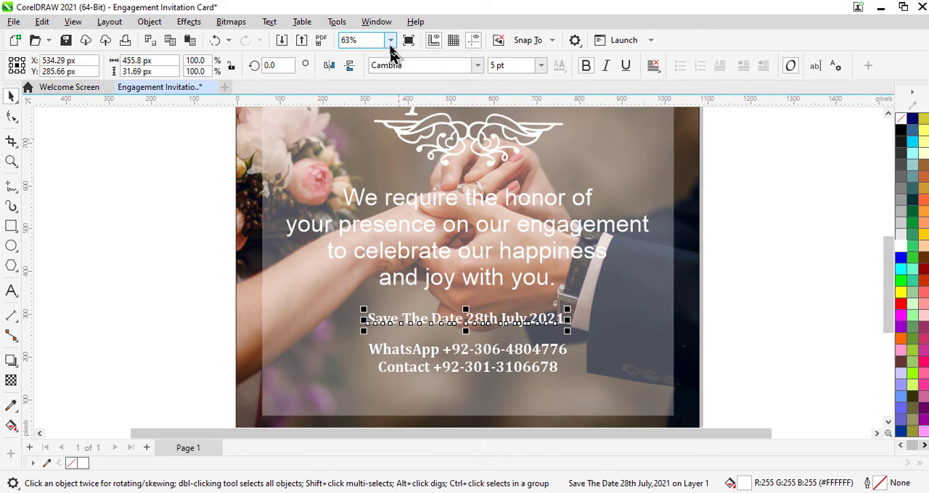
Inspect the overall card layout in a full-screen preview and return to the drawing
{"action": "left_click", "coordinate": [391, 40]}
{"action": "left_click", "coordinate": [376, 56]}
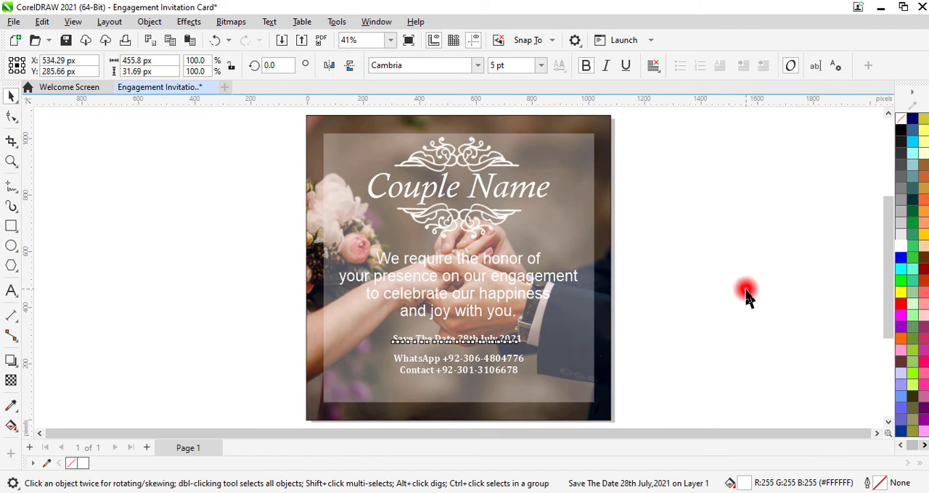
{"action": "left_click", "coordinate": [746, 297]}
{"action": "key", "text": "F9"}
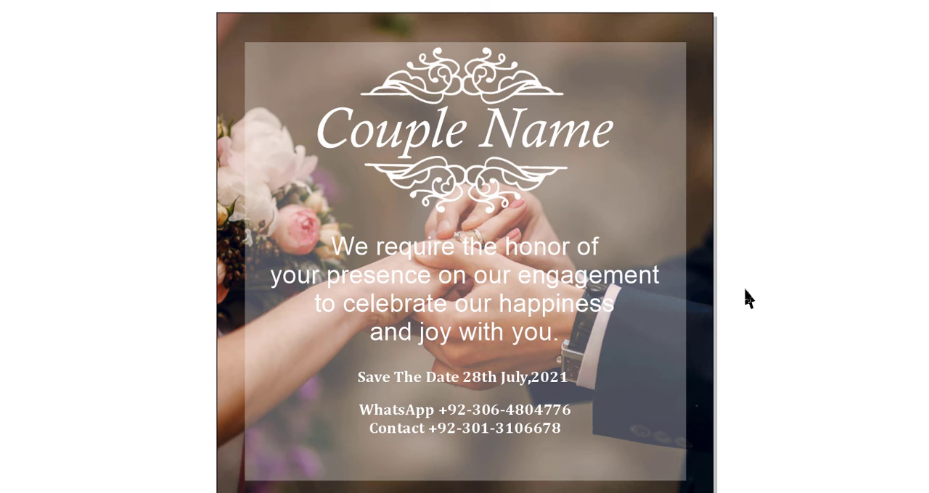
{"action": "left_click", "coordinate": [746, 297]}
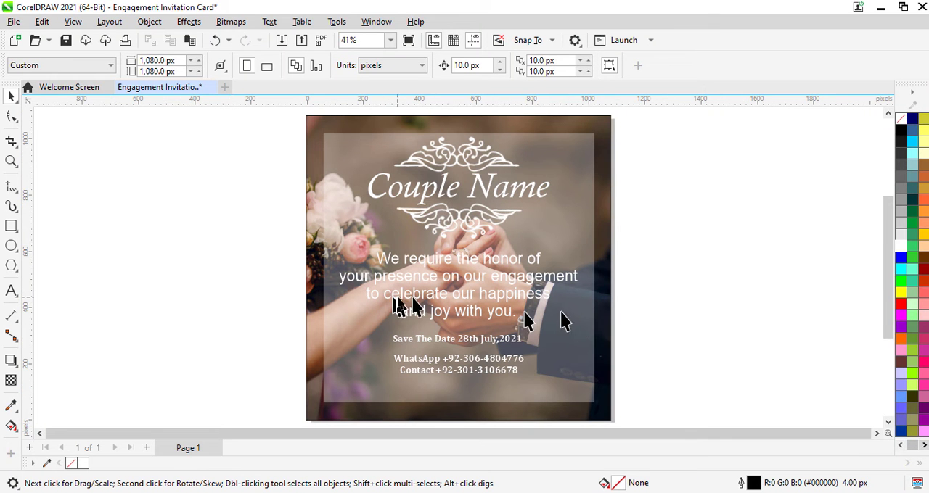
Set the font of the four-line invitation text to Calisto MT Bold-Italic
{"action": "left_click", "coordinate": [439, 299]}
{"action": "left_click", "coordinate": [478, 65]}
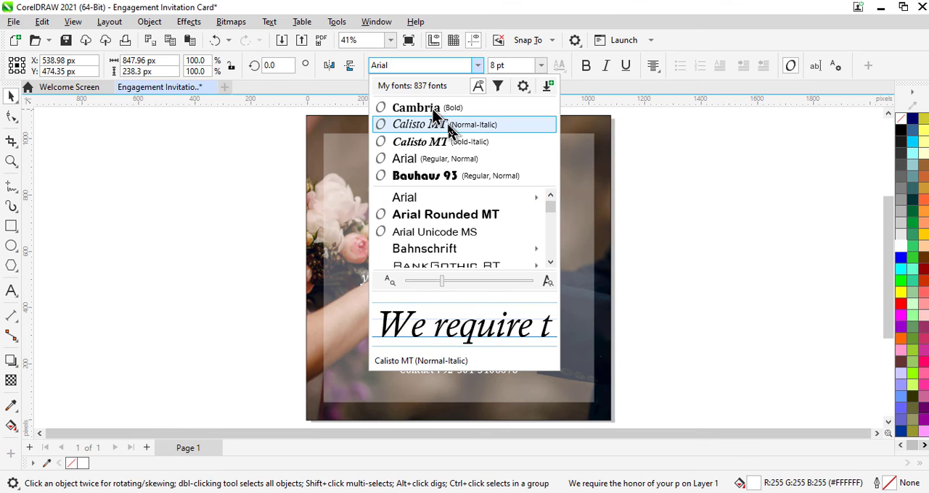
{"action": "left_click", "coordinate": [437, 144]}
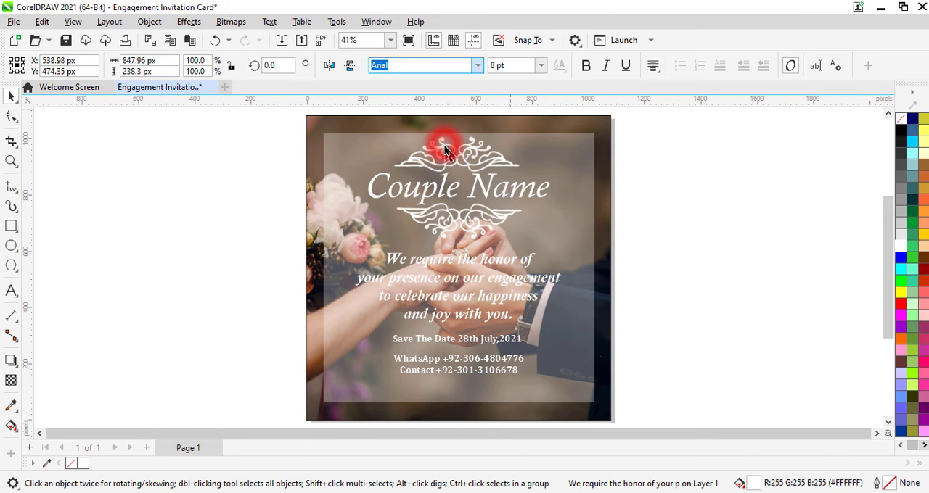
{"action": "left_click", "coordinate": [778, 267]}
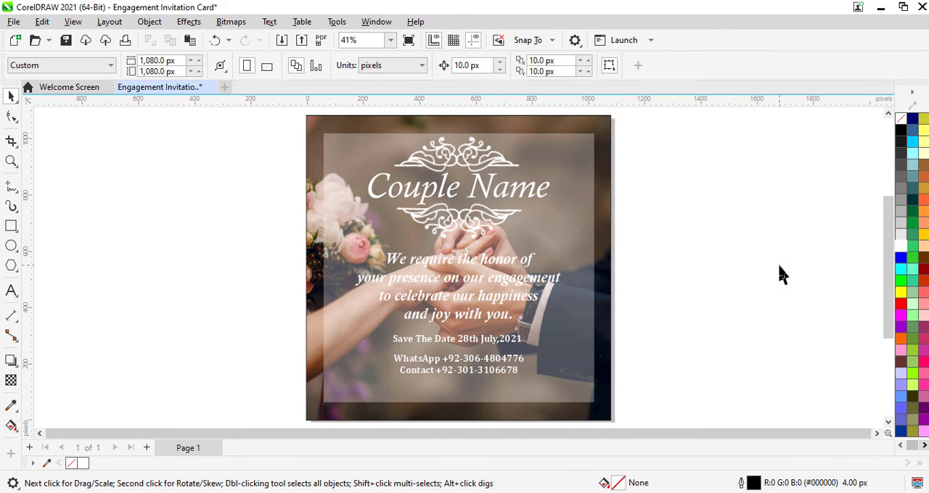
Import Five Stars.png from the Coral Draw Files folder on drive D and place it below the contact text
{"action": "key", "text": "ctrl+i"}
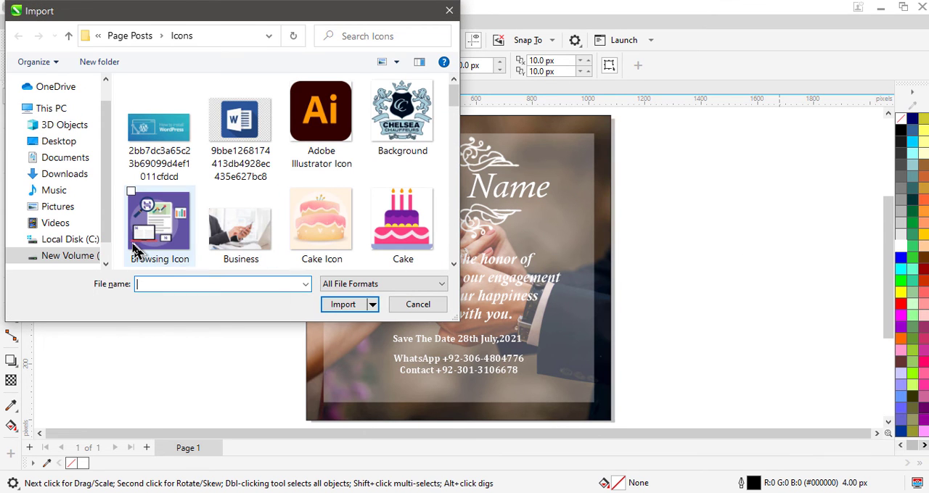
{"action": "left_click", "coordinate": [68, 255]}
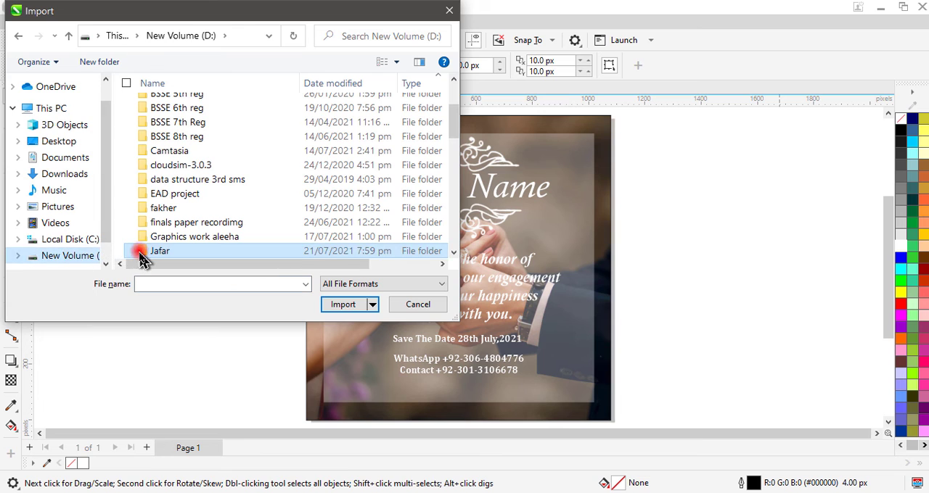
{"action": "double_click", "coordinate": [139, 251]}
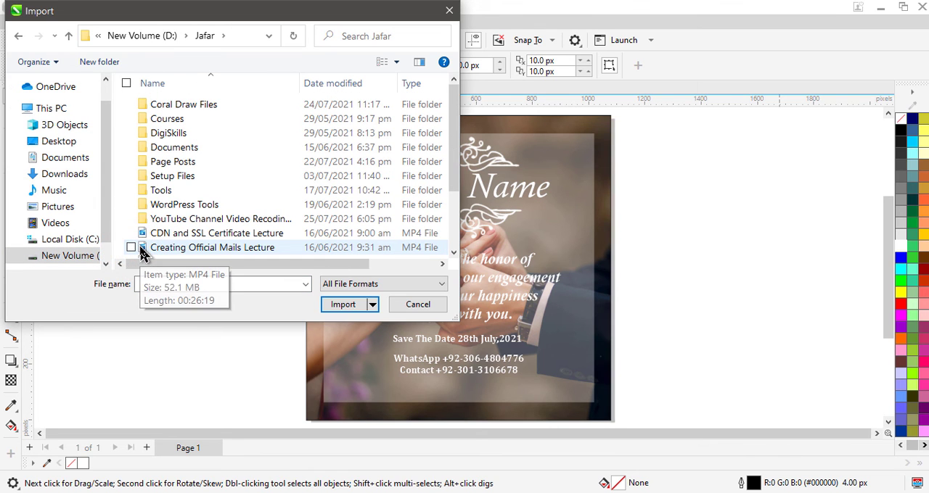
{"action": "double_click", "coordinate": [182, 106]}
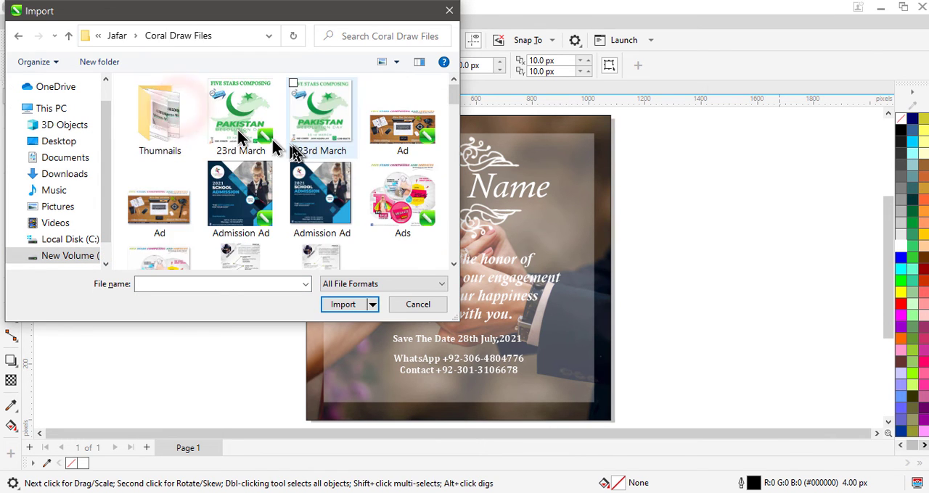
{"action": "scroll", "coordinate": [290, 160], "scroll_direction": "down", "scroll_amount": 3}
{"action": "scroll", "coordinate": [308, 169], "scroll_direction": "down", "scroll_amount": 10}
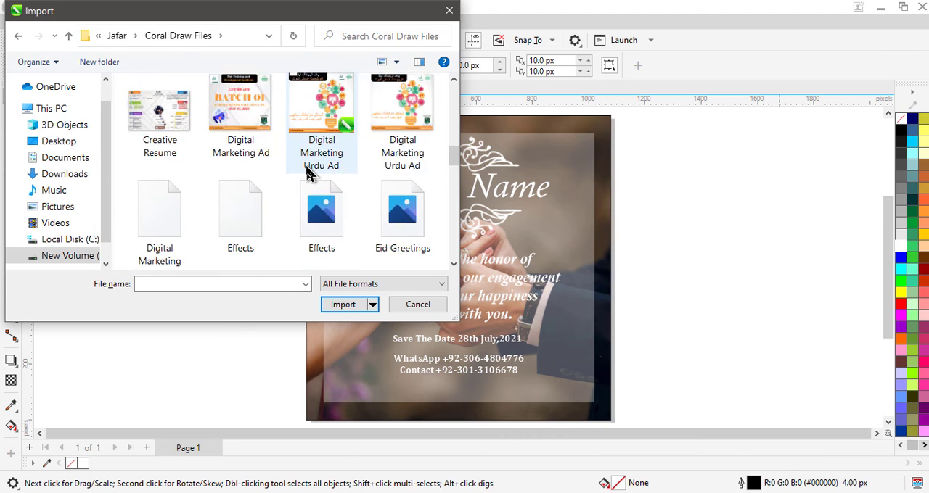
{"action": "scroll", "coordinate": [307, 171], "scroll_direction": "down", "scroll_amount": 8}
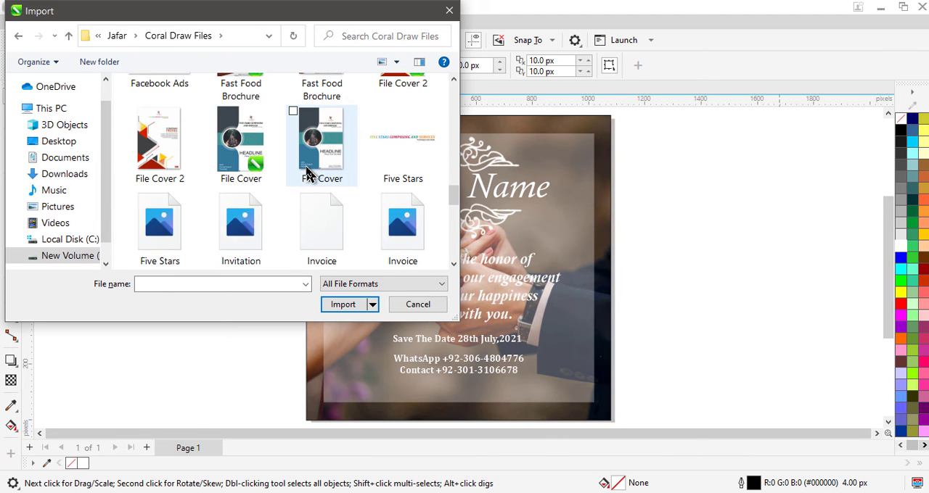
{"action": "left_click", "coordinate": [149, 239]}
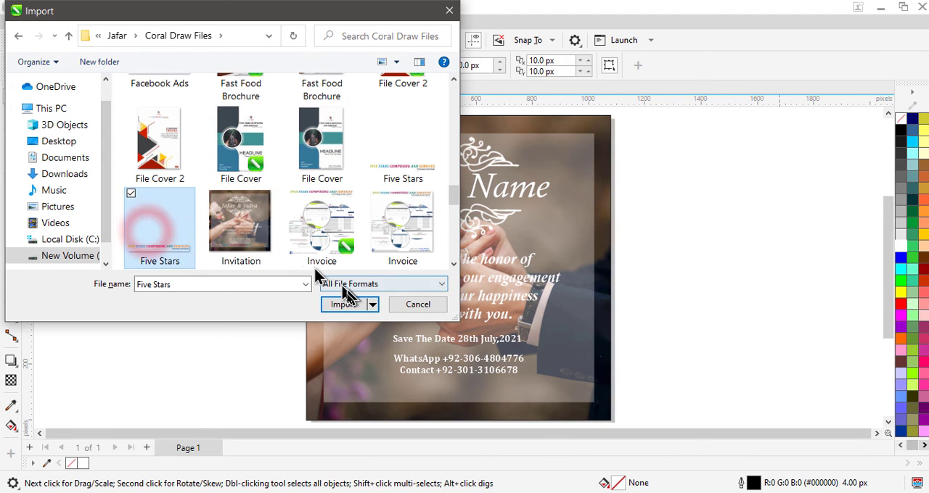
{"action": "left_click", "coordinate": [345, 305]}
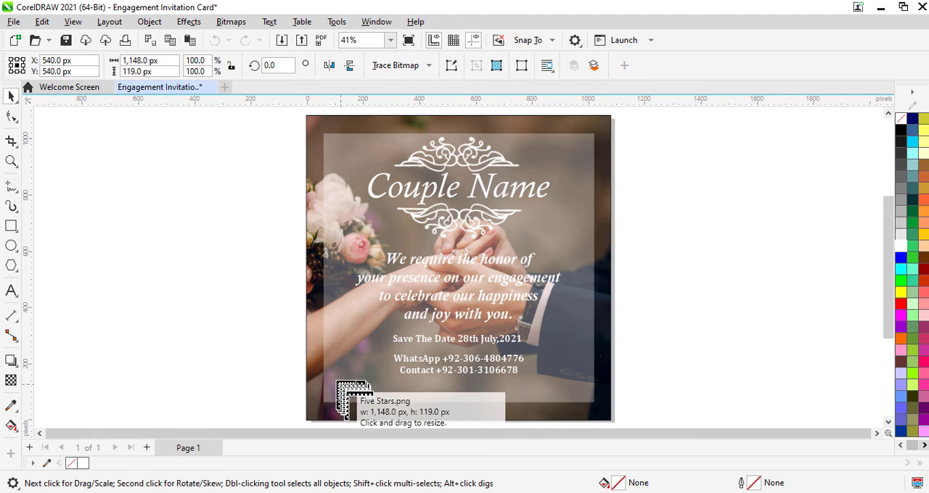
{"action": "left_click_drag", "start_coordinate": [336, 382], "coordinate": [549, 414]}
Scale the Five Stars logo to about 668 px wide and position it below the contact lines, at about X 546 px and Y 97 px
{"action": "left_click_drag", "start_coordinate": [421, 390], "coordinate": [464, 394]}
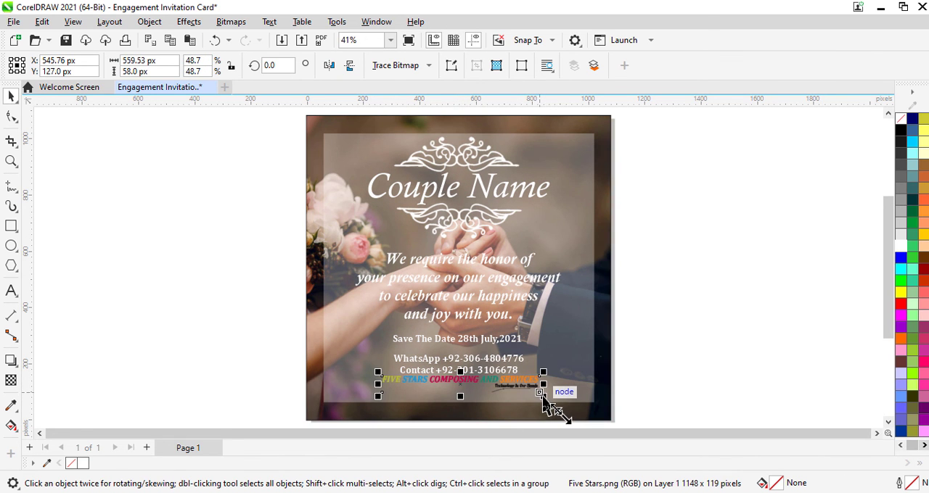
{"action": "left_click_drag", "start_coordinate": [543, 400], "coordinate": [576, 421]}
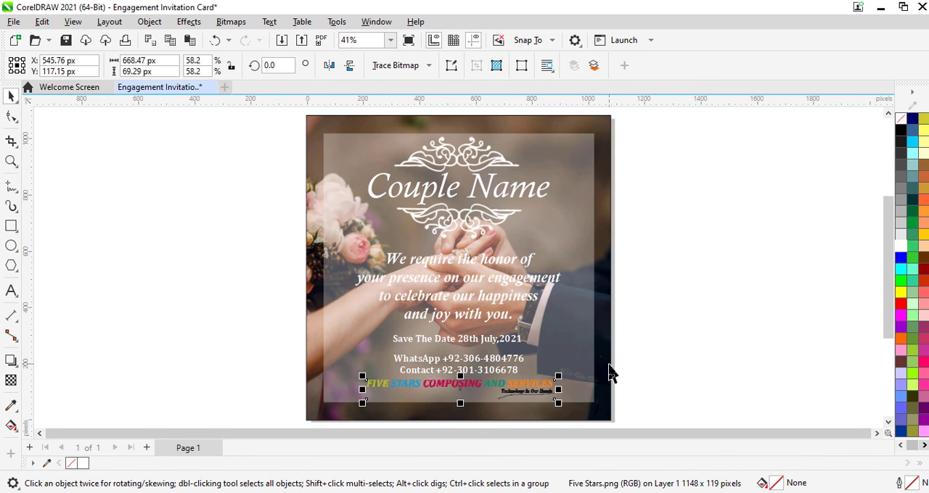
{"action": "key", "text": "Down"}
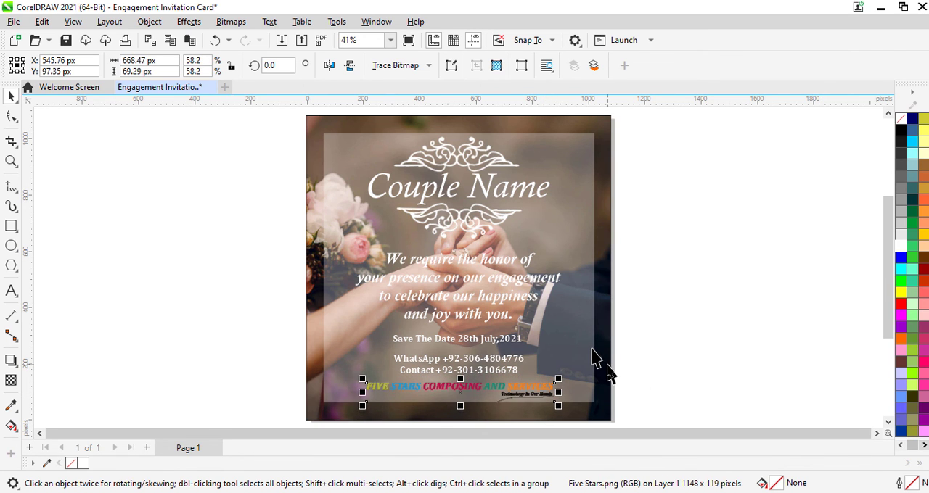
Preview the finished card with the logo in full screen
{"action": "left_click", "coordinate": [715, 350]}
{"action": "key", "text": "F9"}
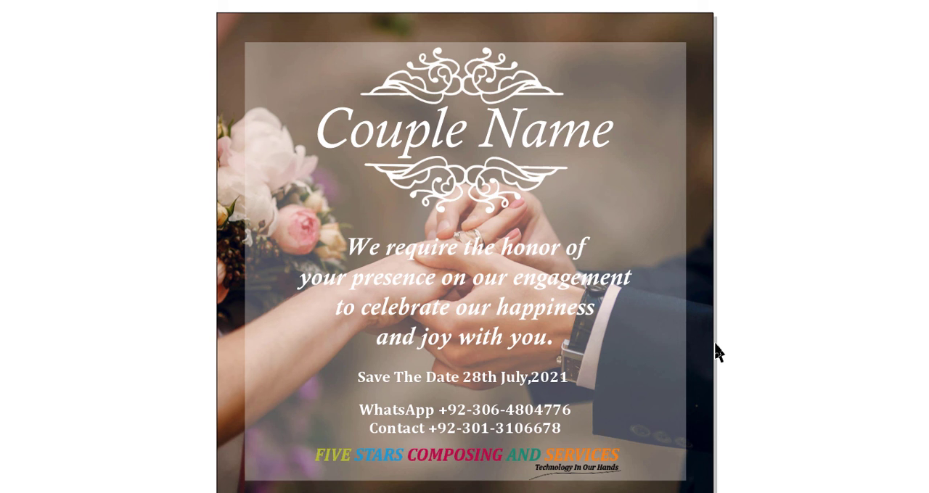